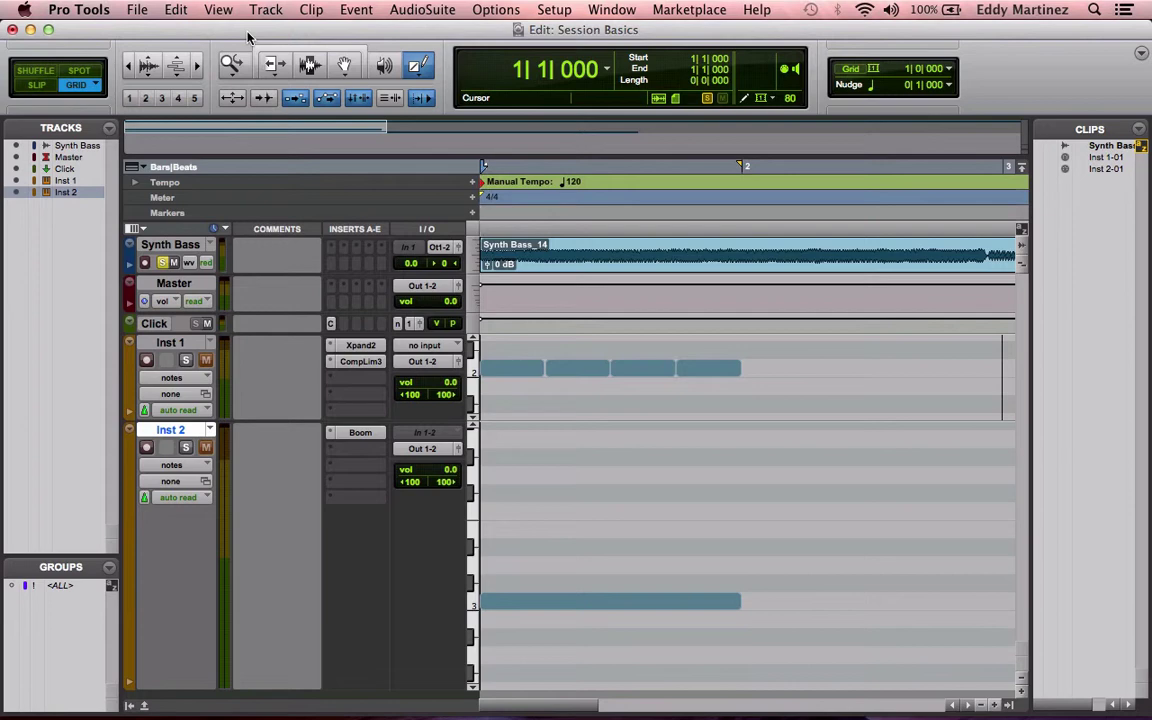
- Insert the D-Verb (mono/stereo) reverb on the Synth Bass track and move its window clear of the insert slots
click(329, 263)
mouse_move(414, 297)
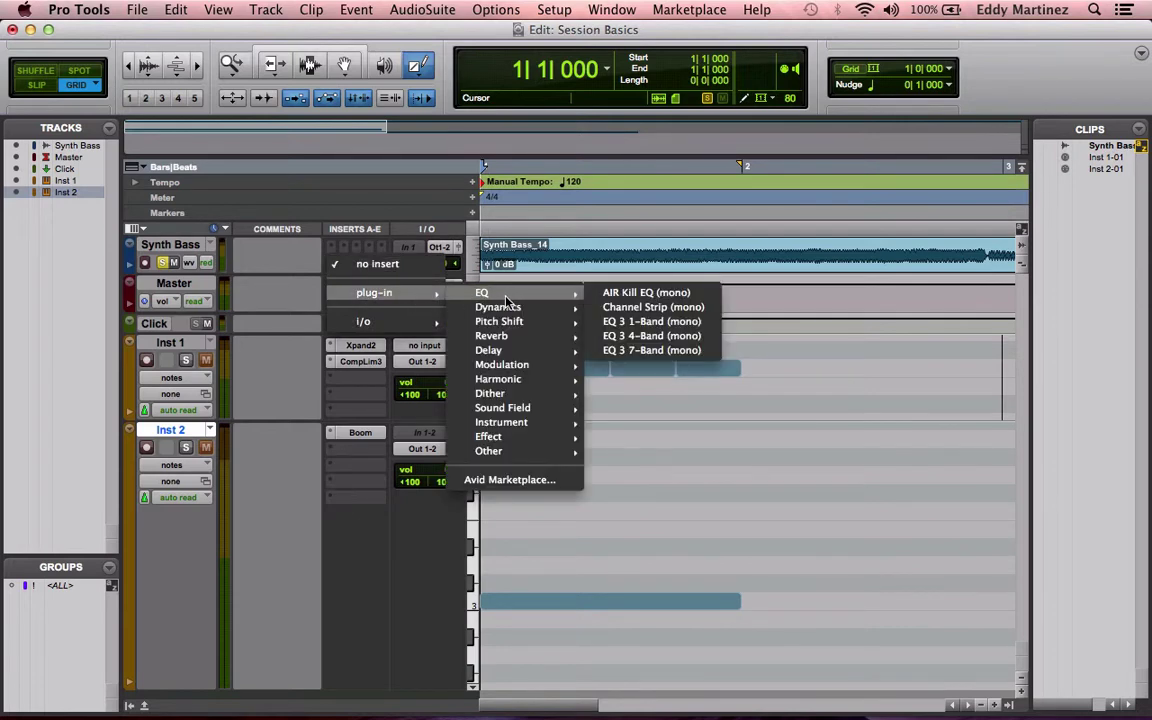
mouse_move(530, 360)
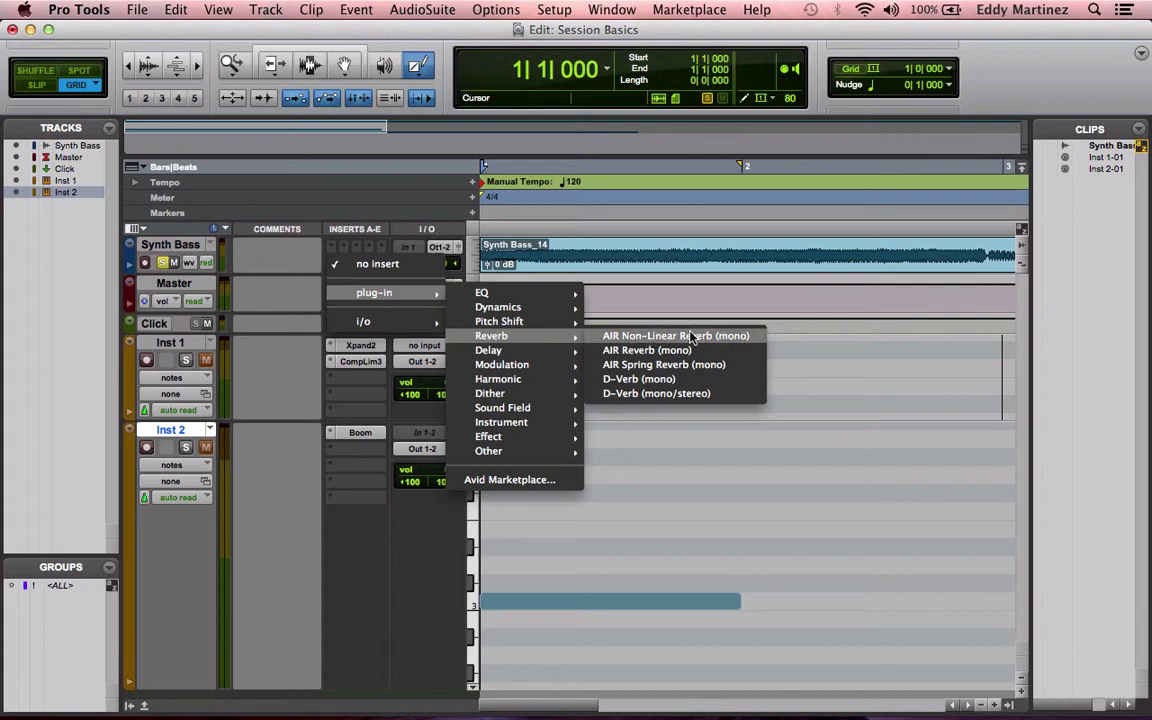
click(695, 395)
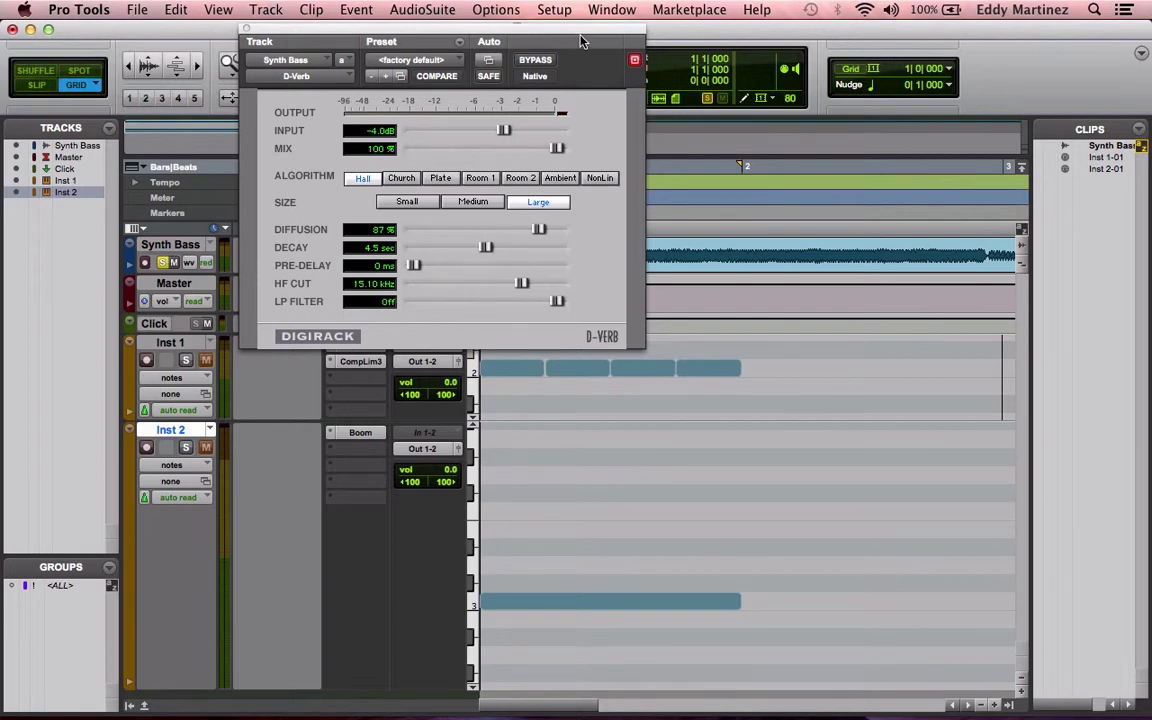
drag(586, 38, 822, 6)
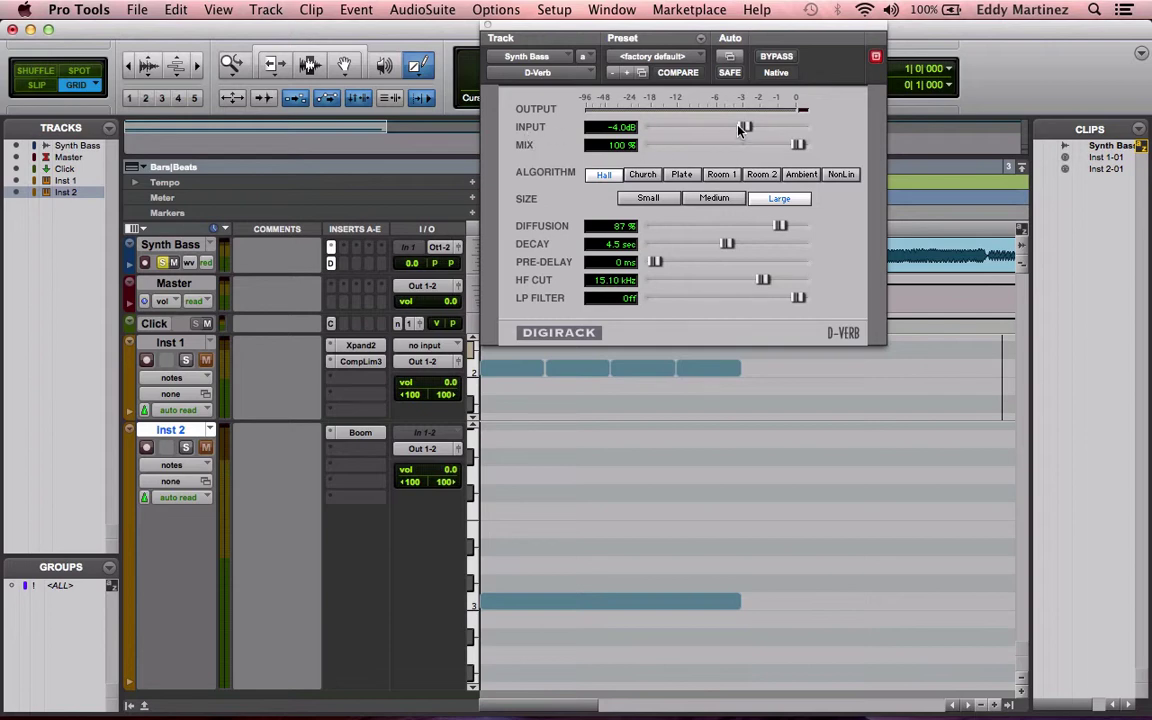
- Set the reverb's input level to 0.0 dB and its mix to 22 %
drag(745, 128, 845, 125)
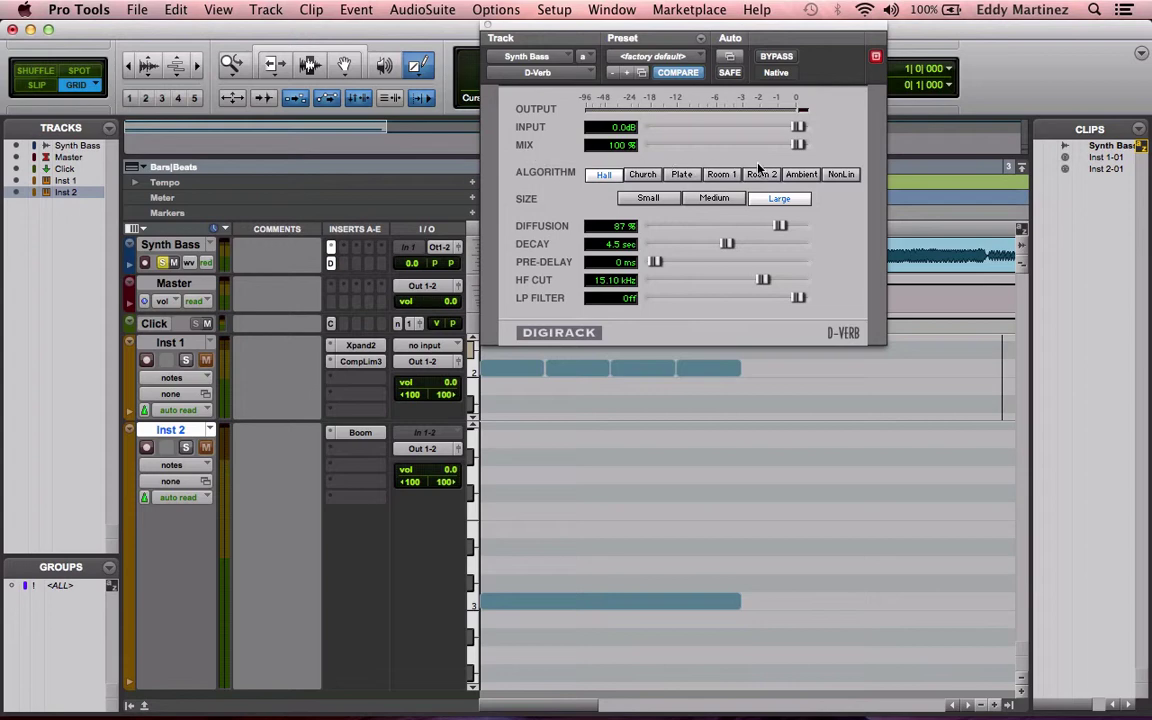
drag(798, 145, 628, 148)
mouse_move(655, 146)
mouse_down()
mouse_move(680, 152)
mouse_move(692, 172)
mouse_move(600, 140)
mouse_move(648, 158)
mouse_move(878, 140)
mouse_move(645, 150)
mouse_up()
drag(652, 147, 684, 160)
- Try the Church, Plate, Room 1, Room 2, Ambient and NonLin reverb algorithms in turn, ending with the Small size on NonLin
click(652, 178)
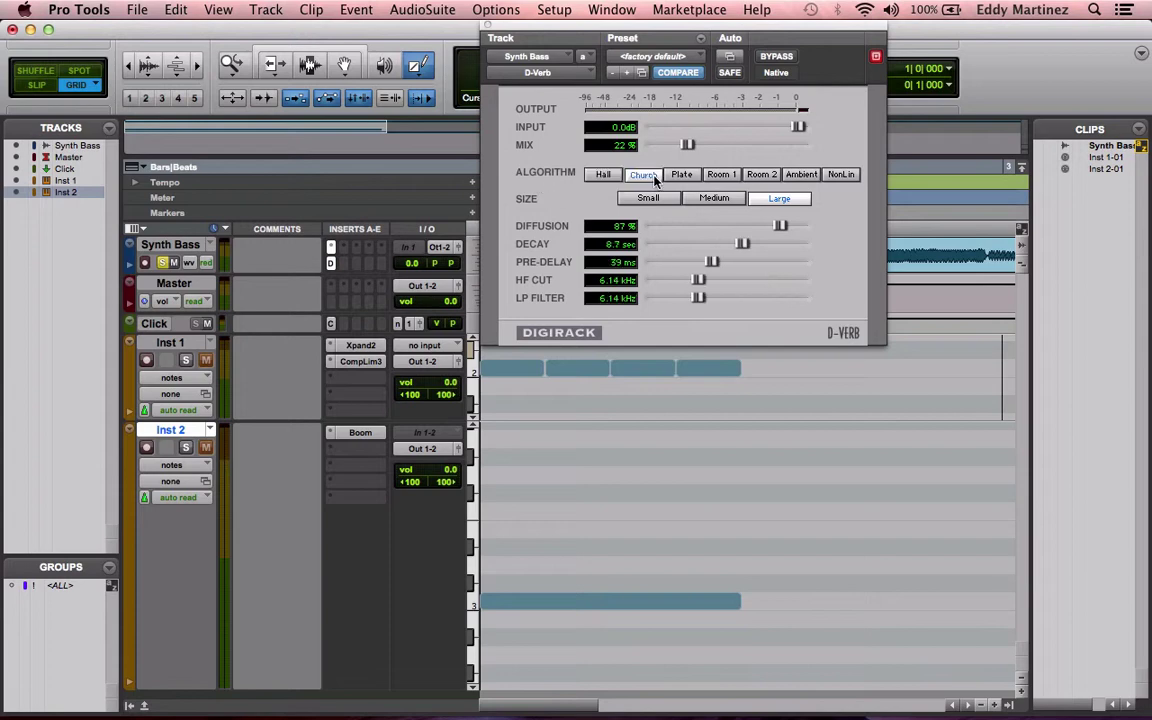
click(680, 176)
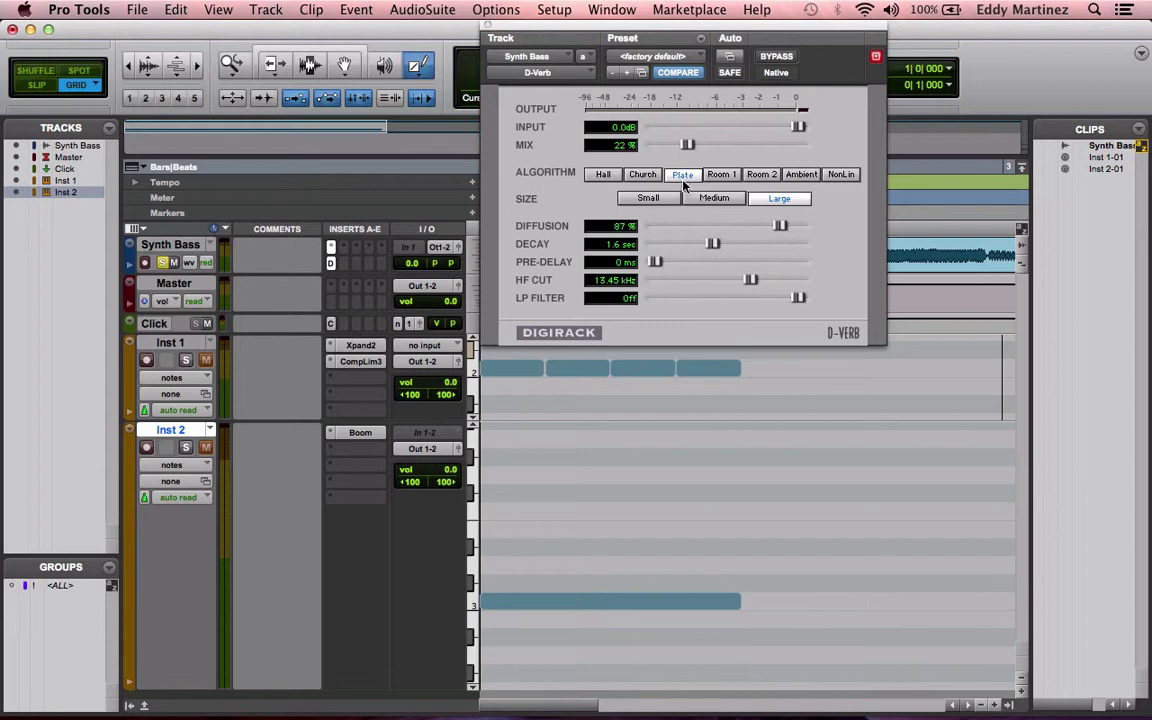
click(736, 176)
click(735, 176)
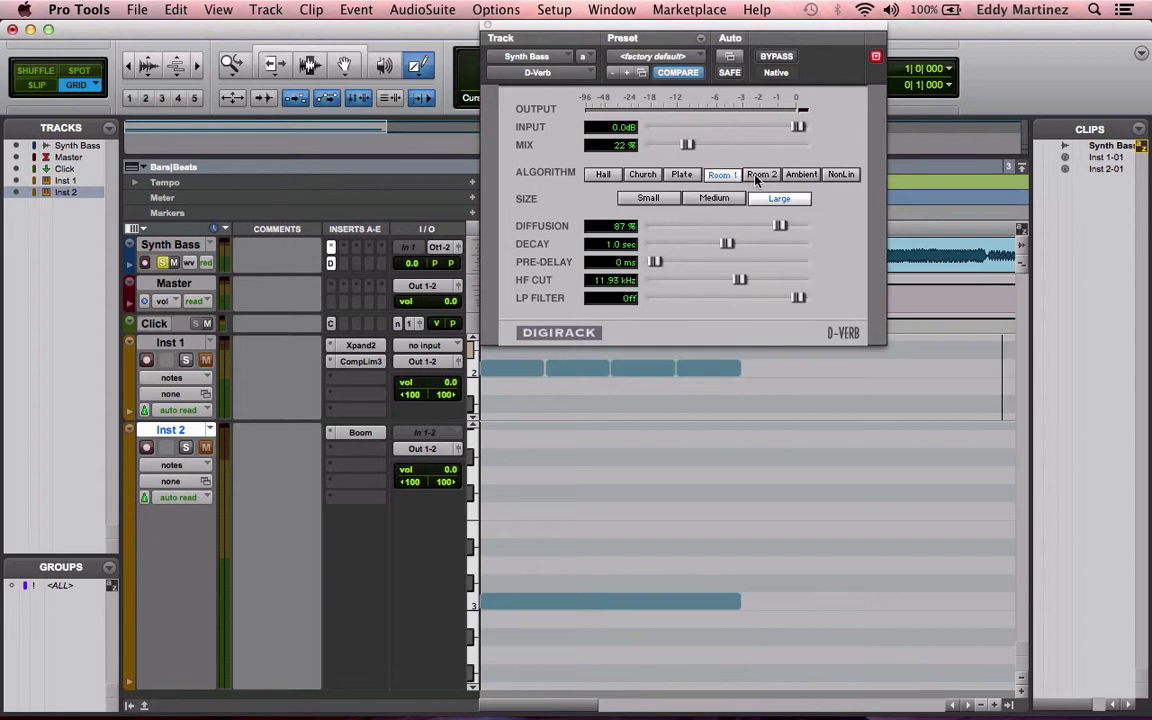
click(757, 176)
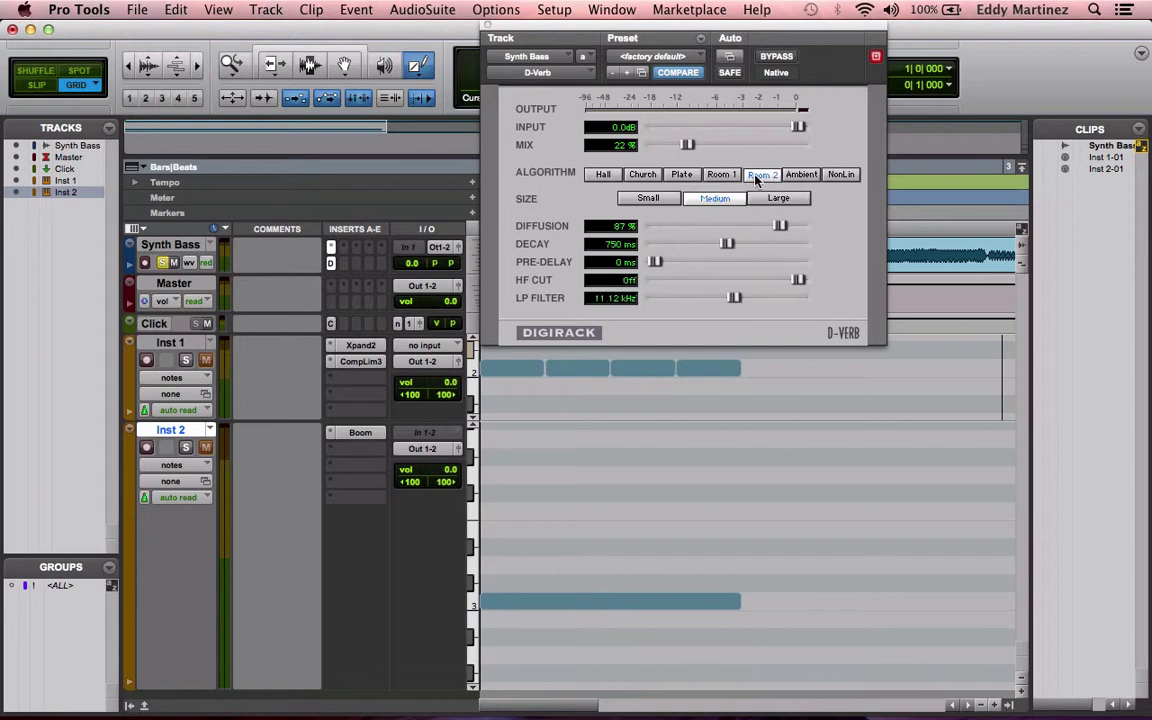
click(810, 176)
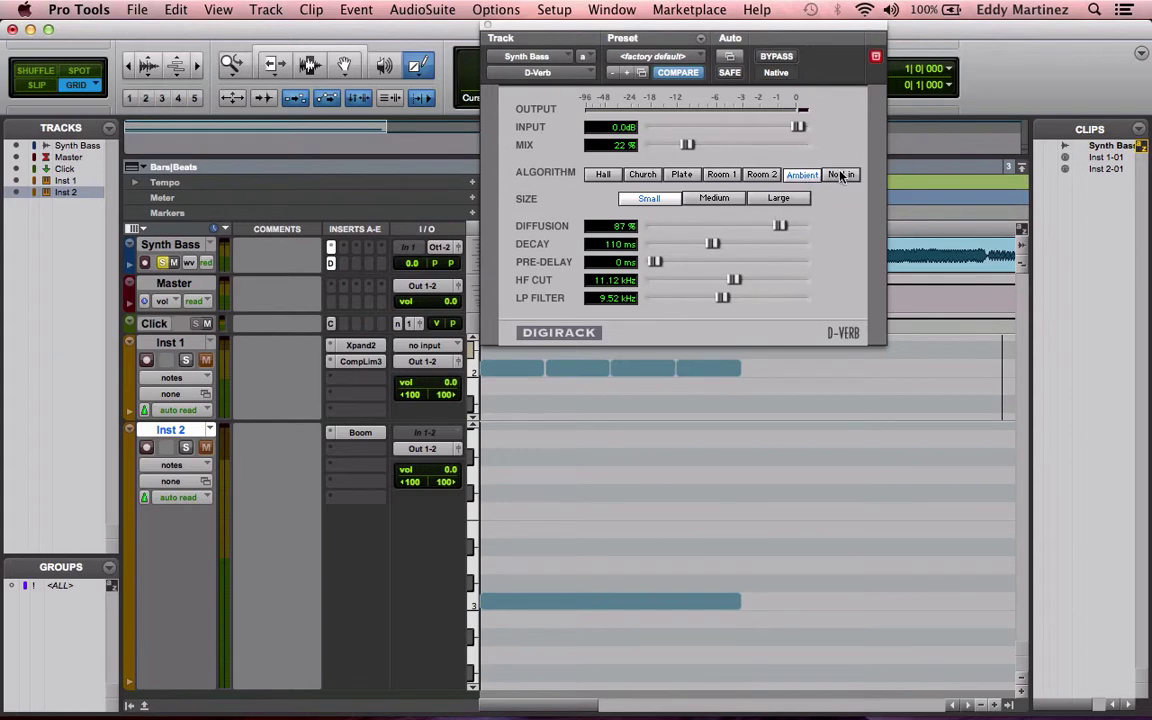
click(841, 176)
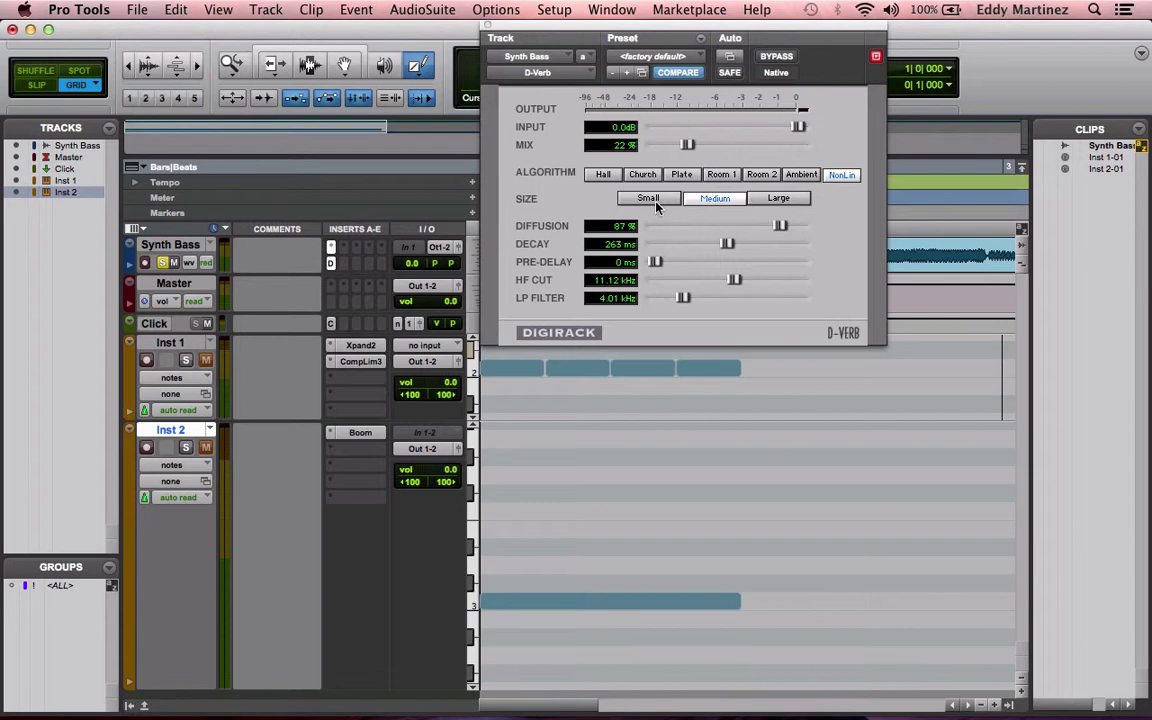
click(650, 199)
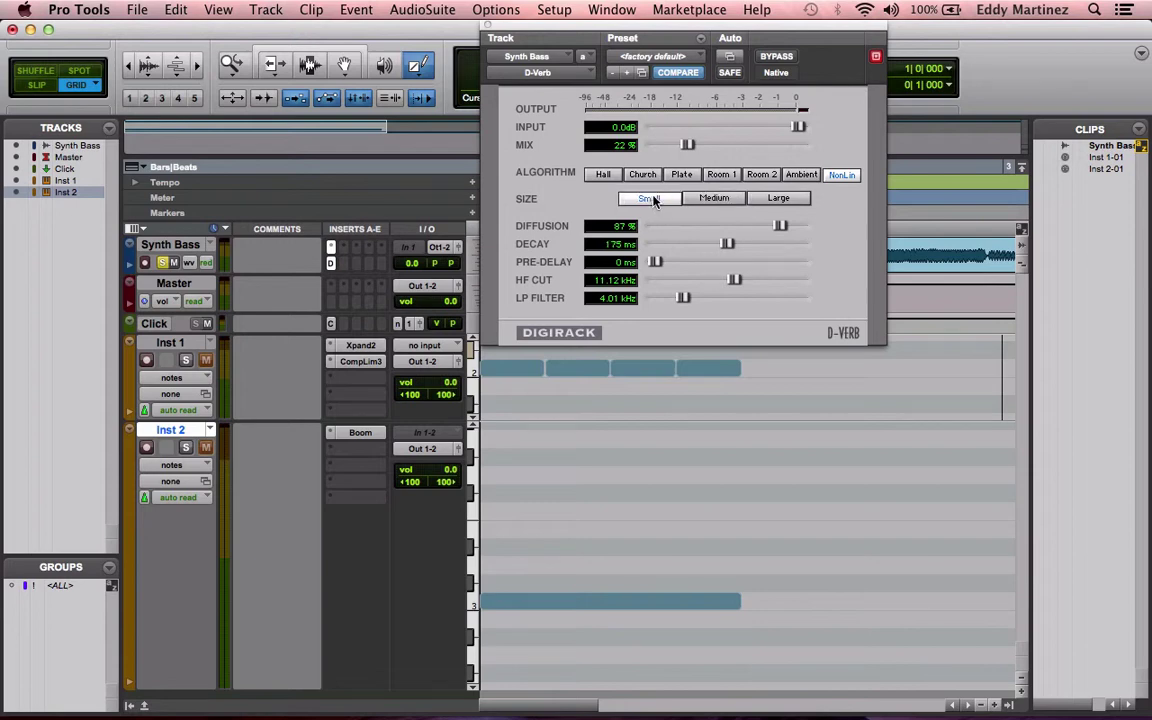
- Choose the Church algorithm and compare the Small and Medium sizes before settling on Large
click(648, 176)
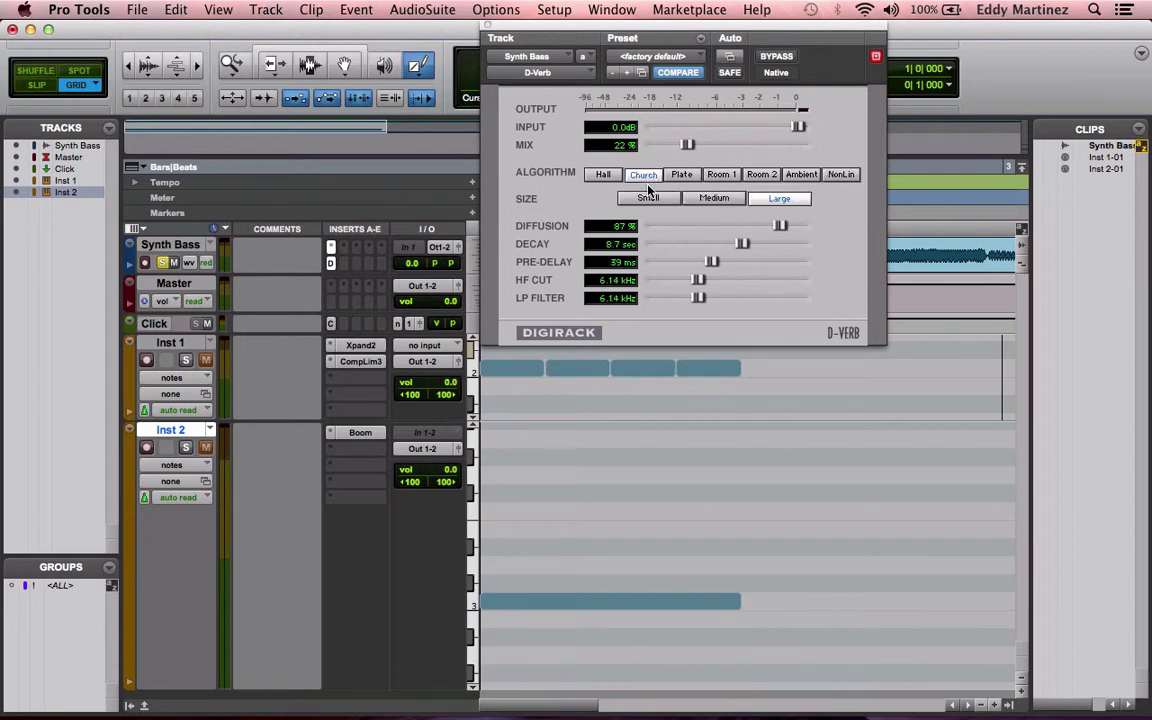
click(650, 199)
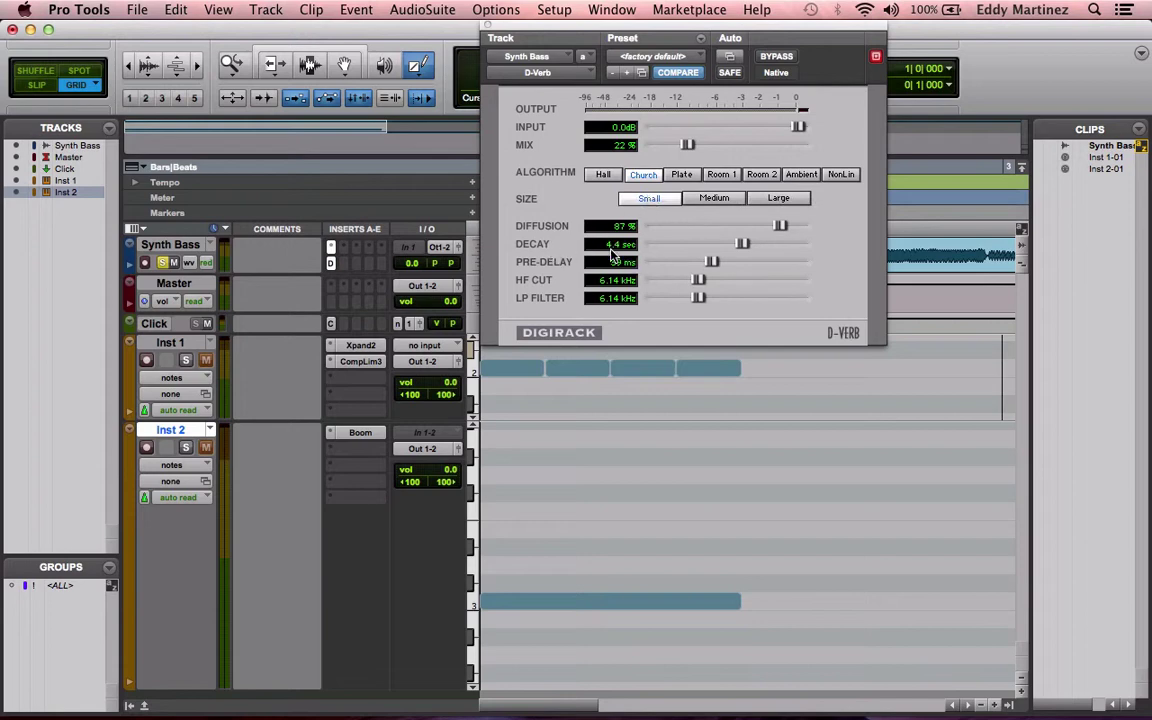
click(712, 198)
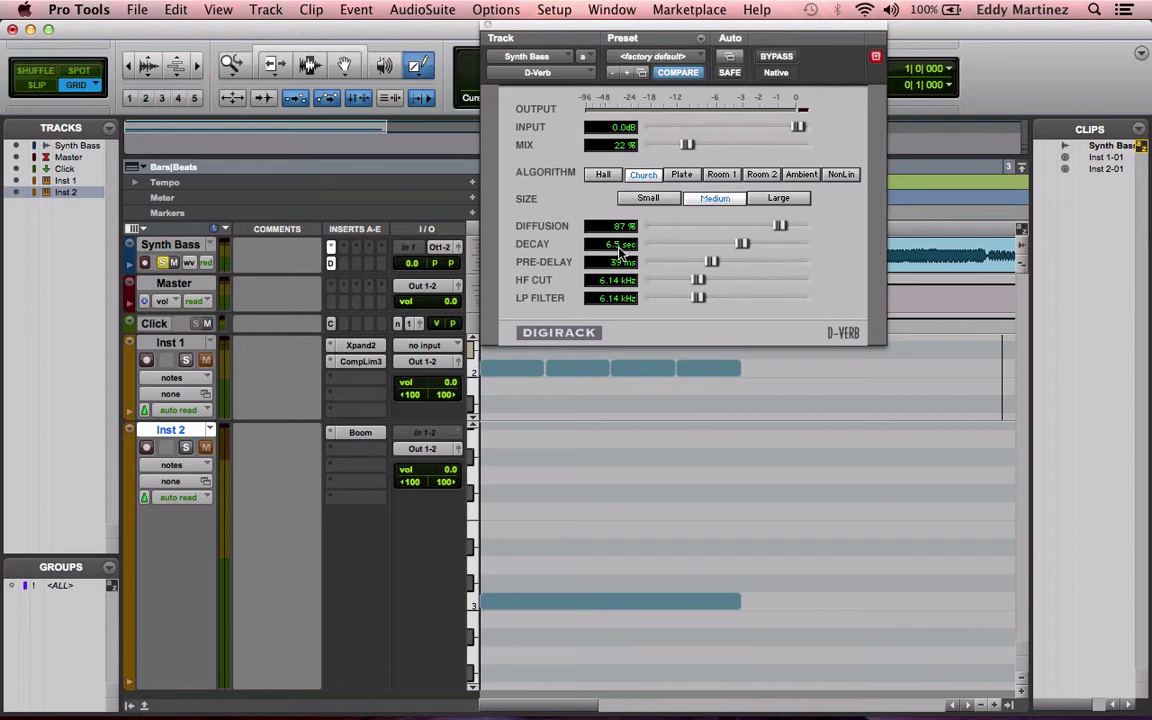
click(779, 198)
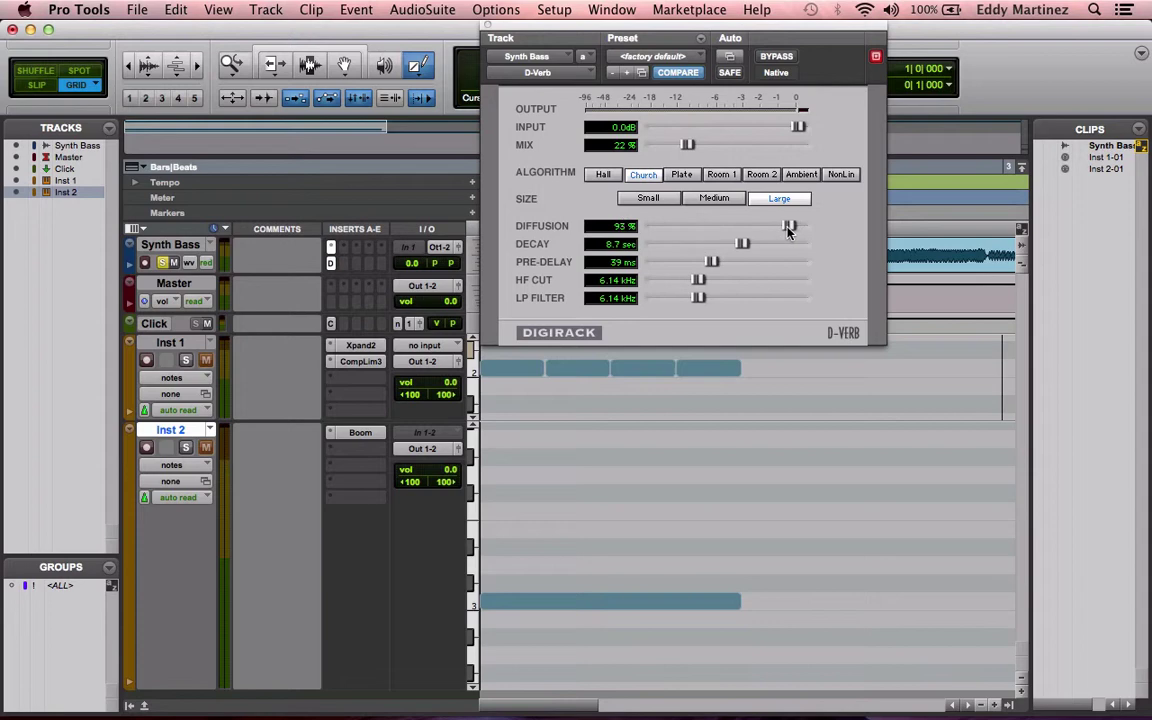
- Set the reverb's diffusion to 0 %, decay to 400 ms and pre-delay to 20 ms
drag(790, 228, 670, 230)
drag(741, 244, 622, 239)
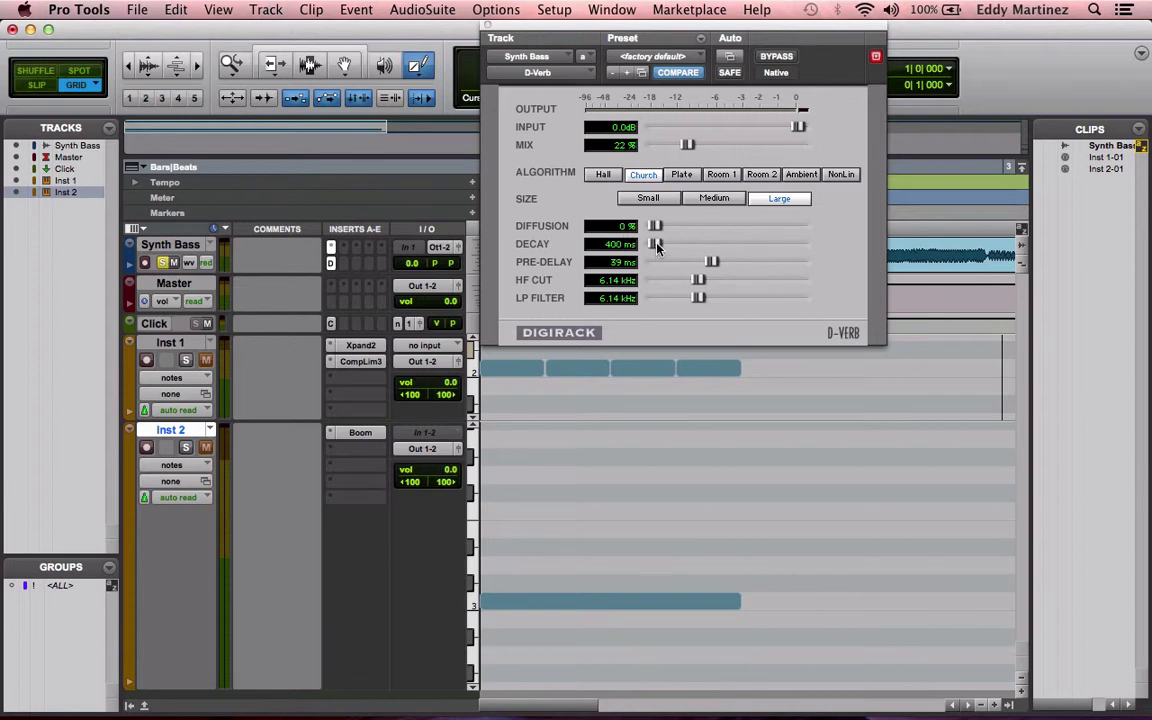
drag(657, 248, 798, 267)
drag(798, 258, 803, 257)
drag(801, 252, 628, 249)
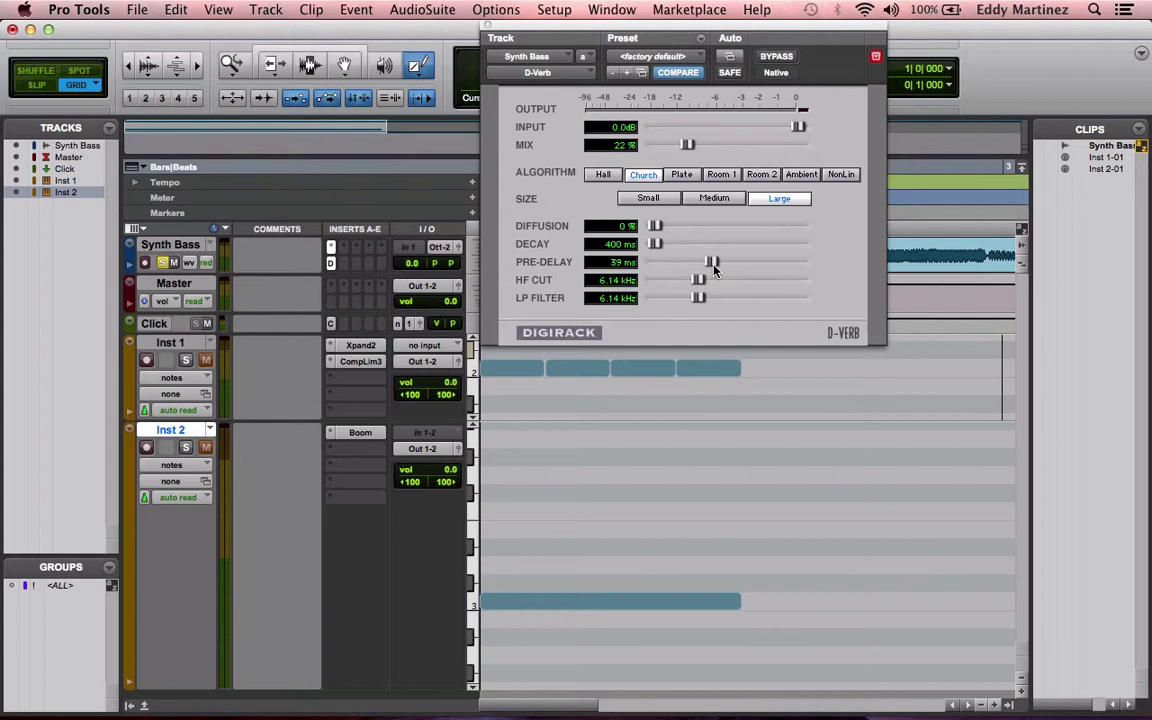
drag(714, 267, 882, 276)
drag(798, 262, 688, 285)
- Set the reverb's HF cut to 4.19 kHz and LP filter to 4.31 kHz, and close its window
drag(700, 280, 708, 298)
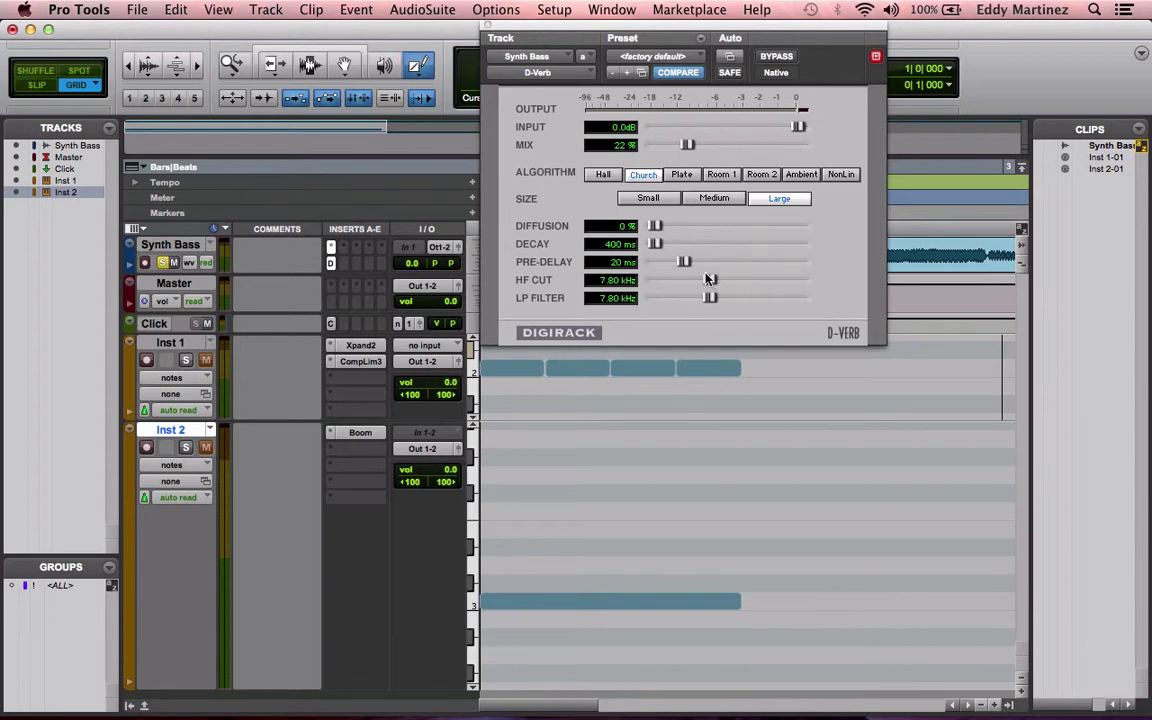
drag(707, 279, 684, 301)
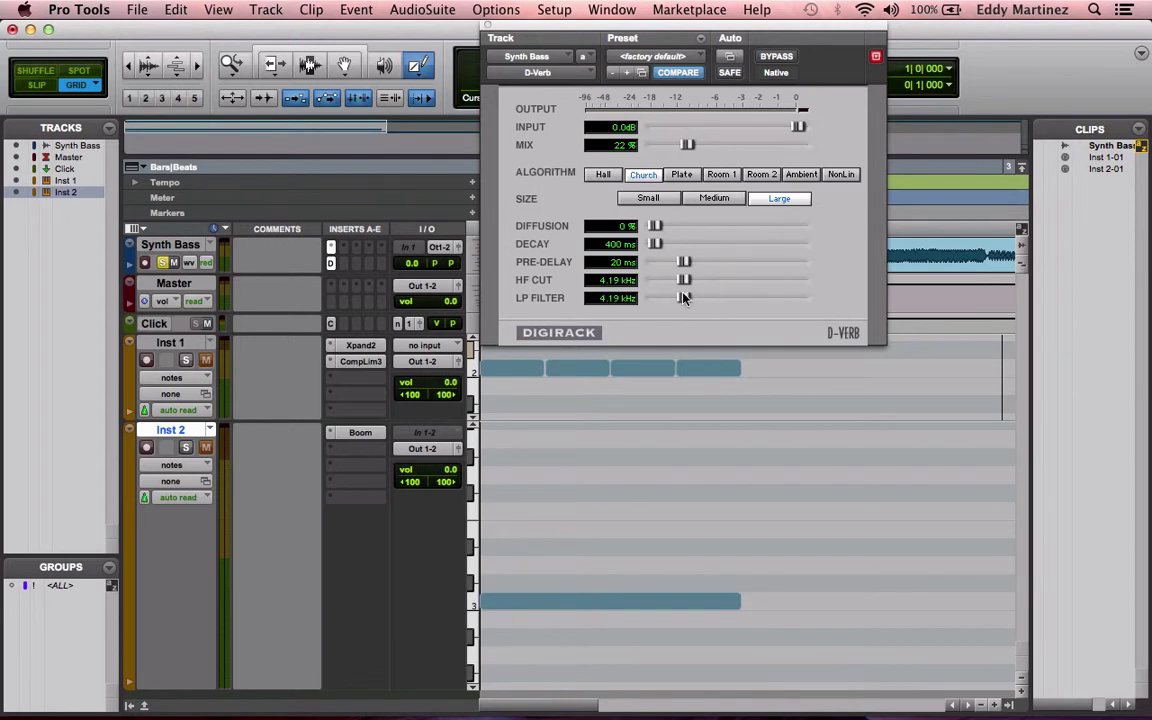
drag(689, 301, 689, 302)
click(487, 26)
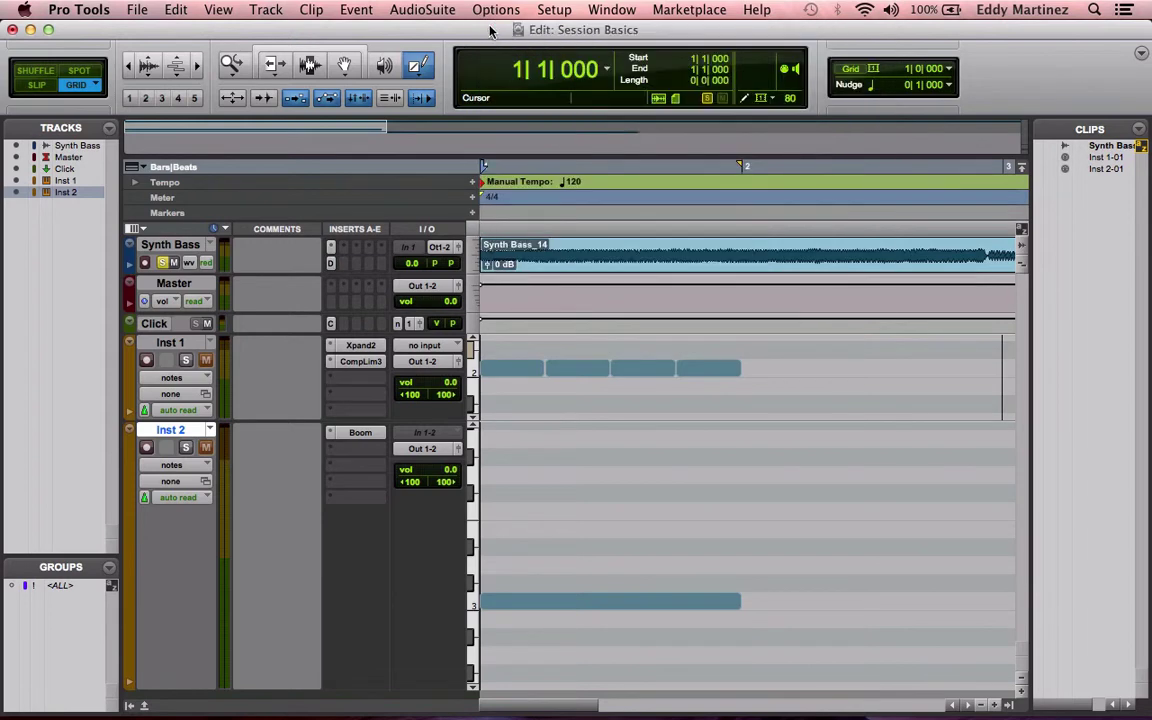
- Reopen the Synth Bass track's D-Verb insert and replace it with AIR Dynamic Delay (mono)
click(331, 263)
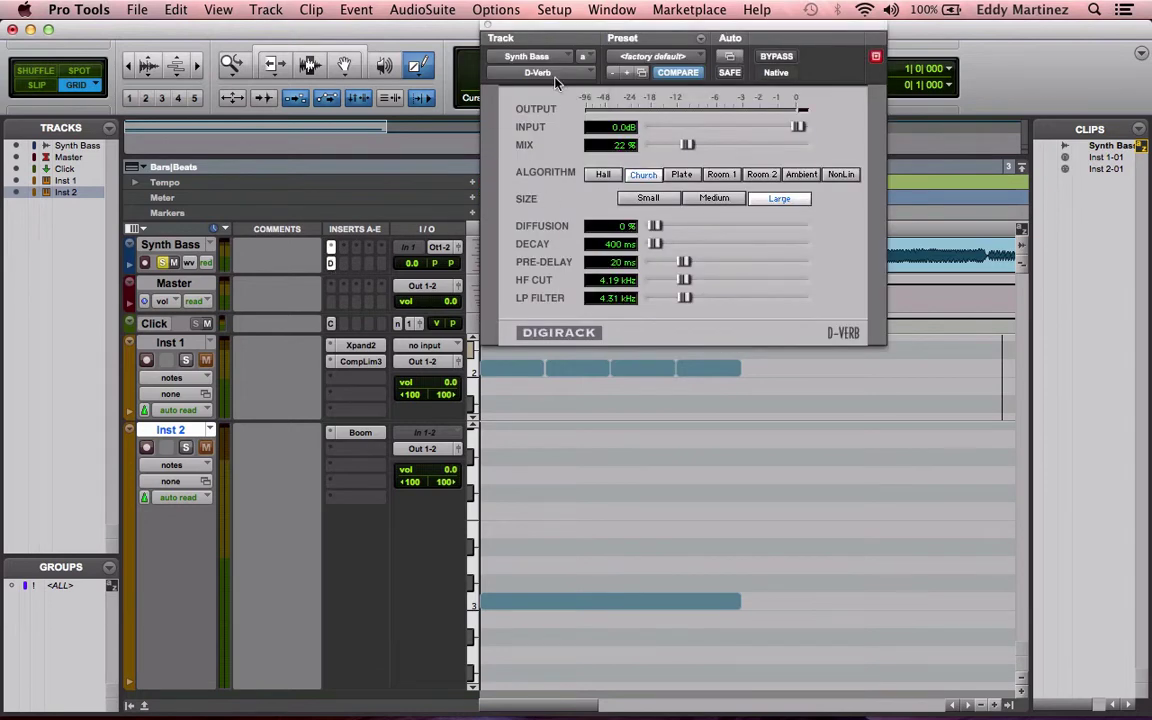
click(500, 70)
mouse_move(557, 80)
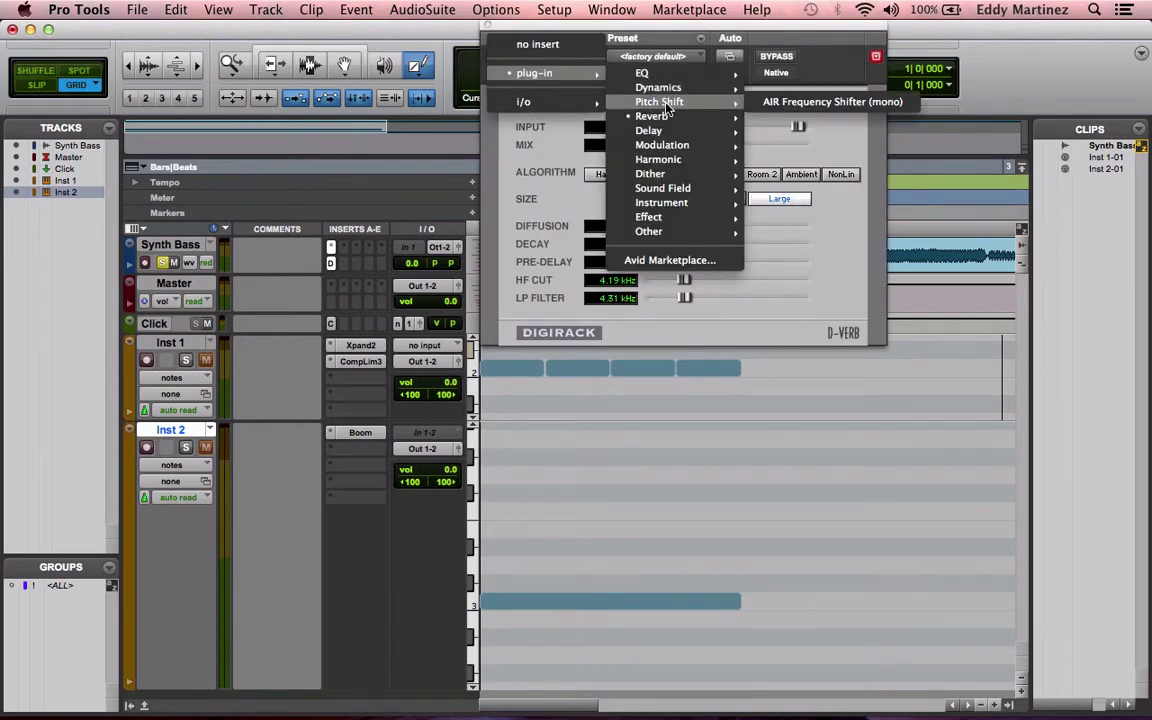
mouse_move(673, 133)
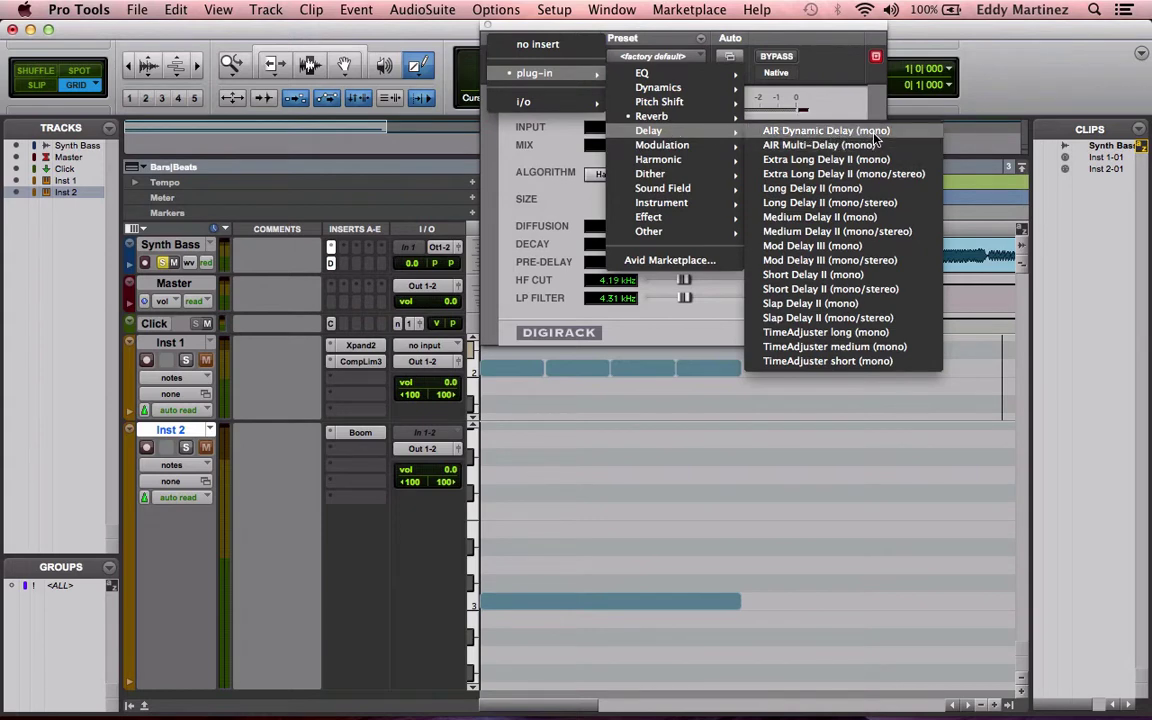
click(874, 134)
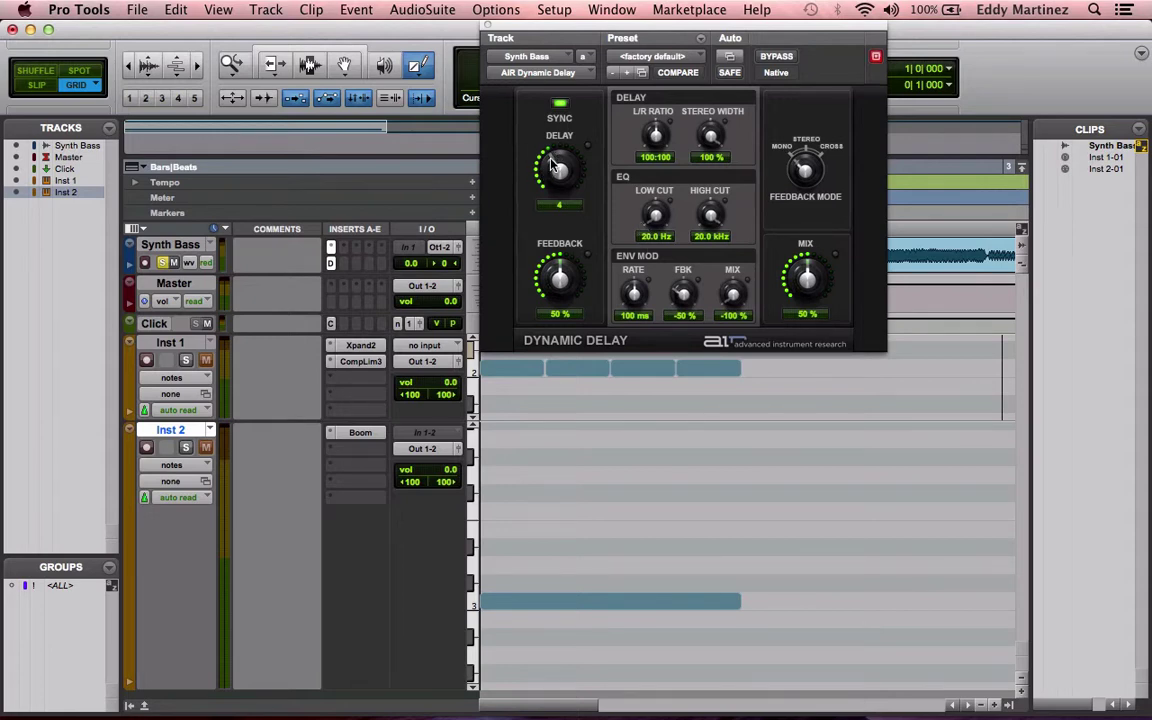
- Toggle the delay's tempo sync off and on, and set the synced delay time to 4/4
click(558, 105)
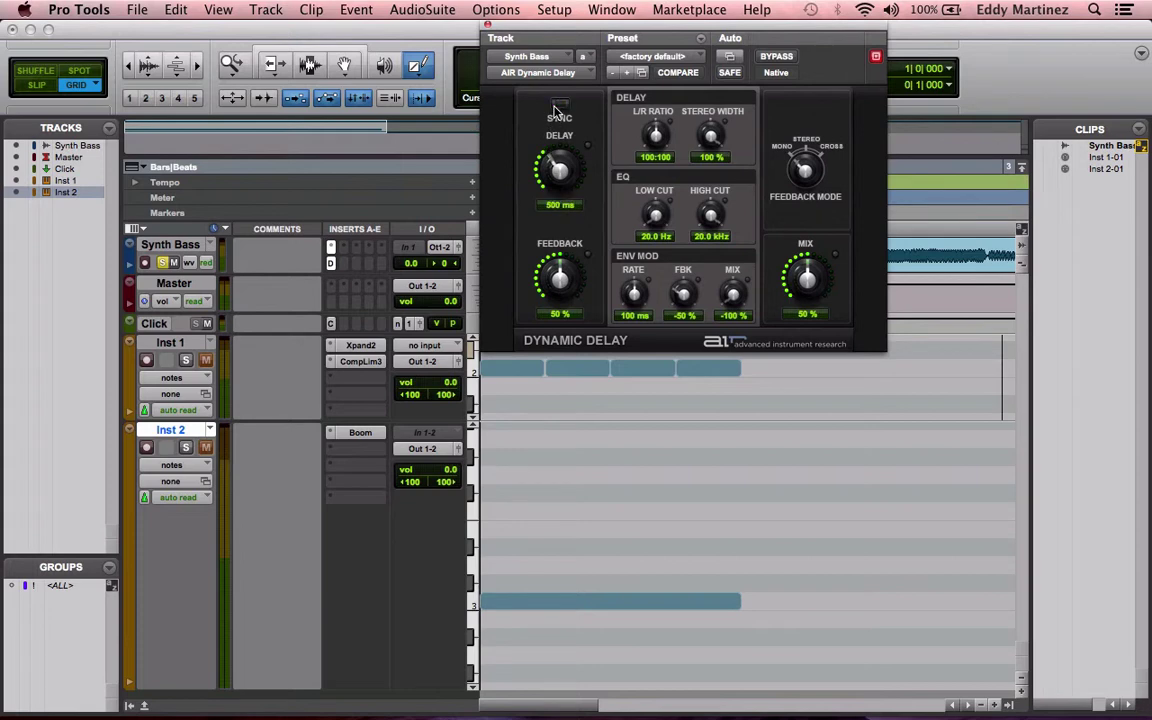
click(558, 105)
mouse_move(558, 174)
mouse_down()
mouse_move(556, 152)
mouse_move(558, 165)
mouse_move(548, 162)
mouse_up()
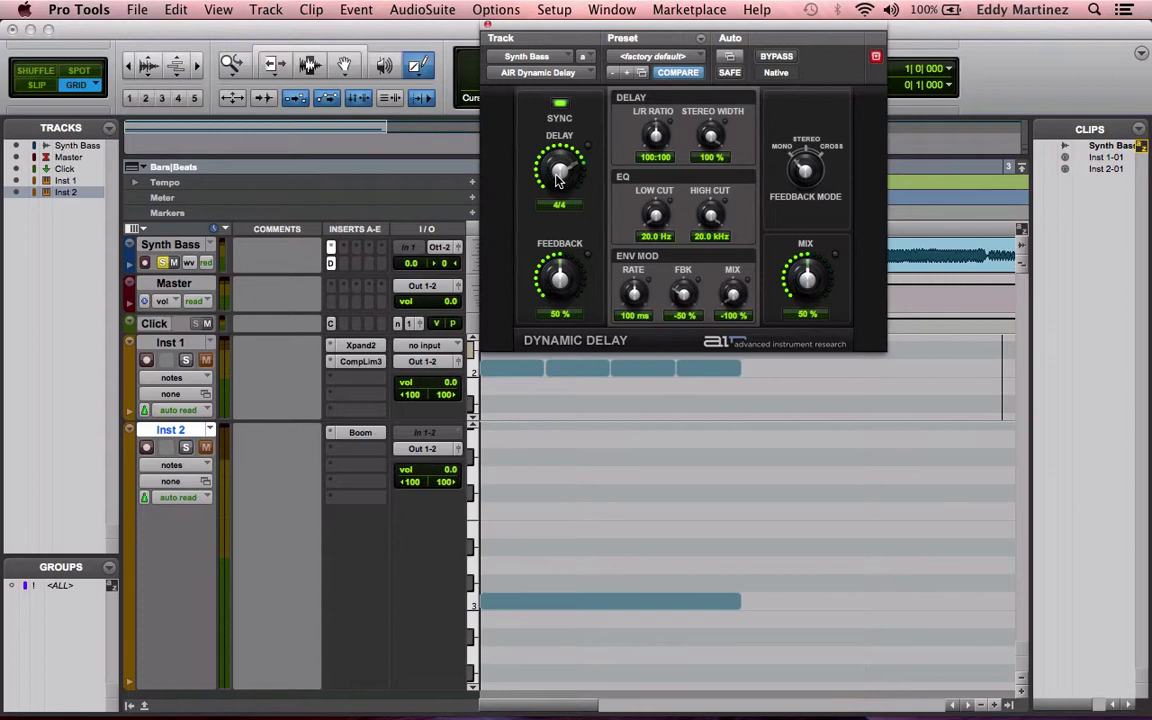
drag(558, 178, 558, 184)
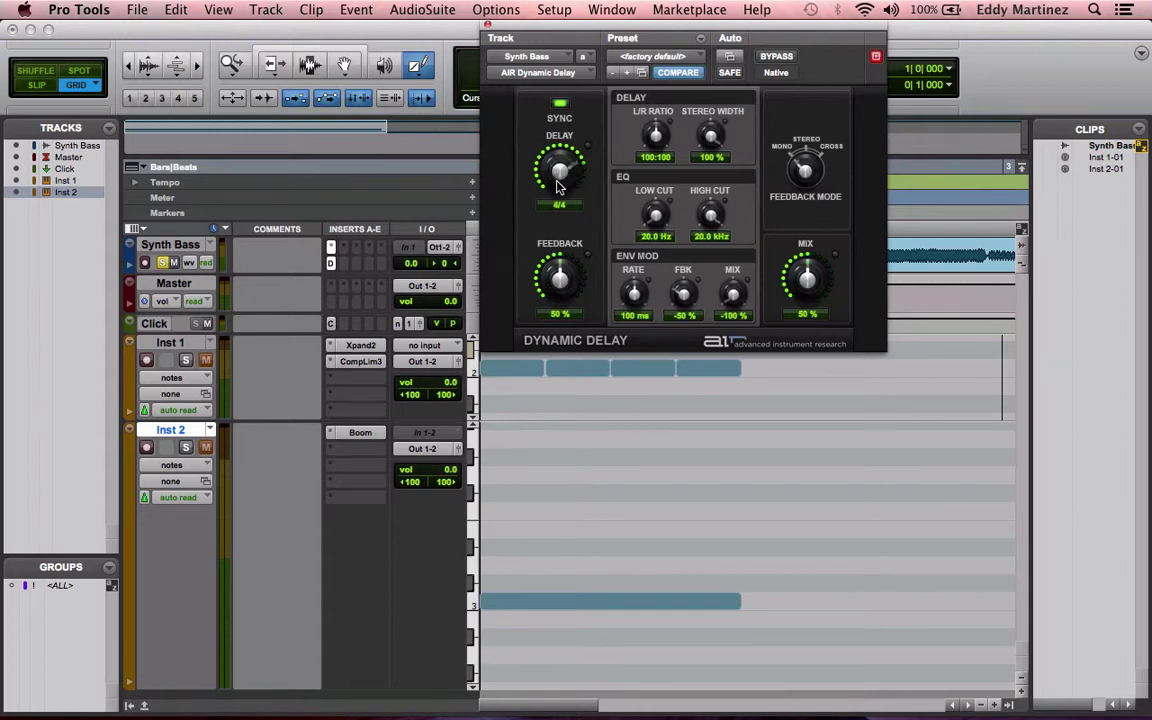
- Turn the delay's tempo sync off and set the delay time to about 367 ms
click(559, 106)
drag(562, 172, 558, 140)
drag(548, 208, 548, 237)
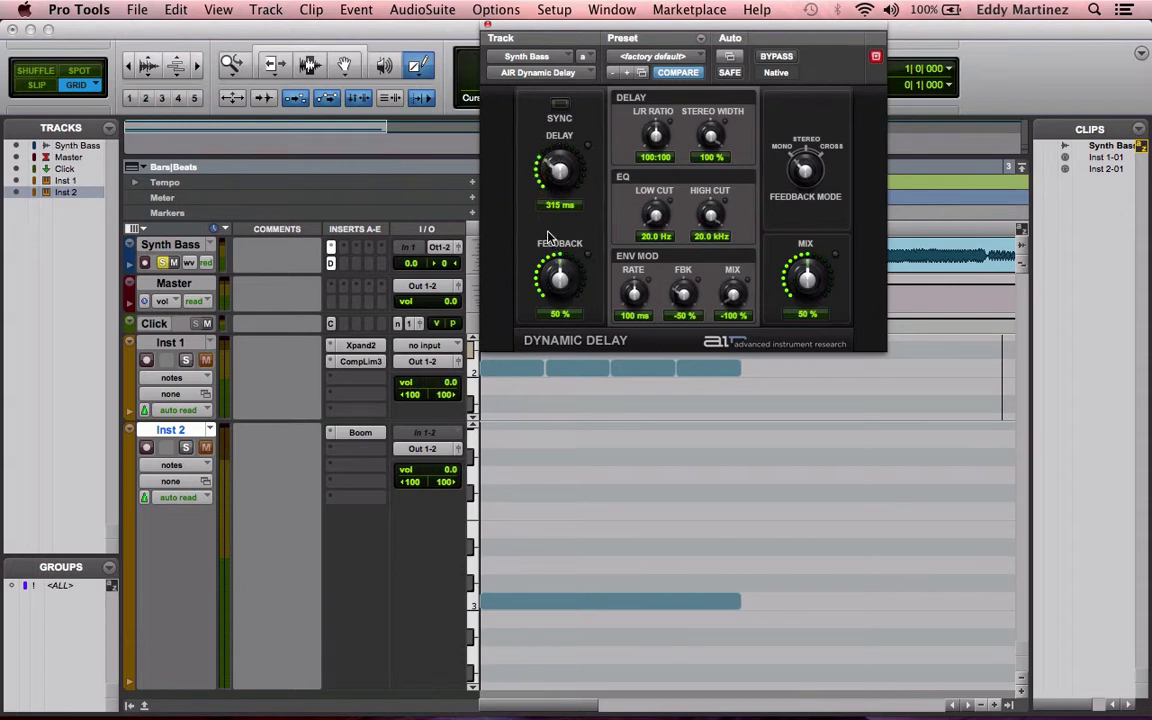
drag(550, 172, 557, 178)
click(560, 105)
drag(558, 167, 557, 166)
click(557, 107)
- Set the delay's feedback to 33 % and its L/R ratio to 99:100
drag(561, 268, 505, 252)
drag(560, 240, 562, 323)
drag(559, 289, 559, 279)
drag(660, 146, 660, 160)
drag(655, 138, 657, 143)
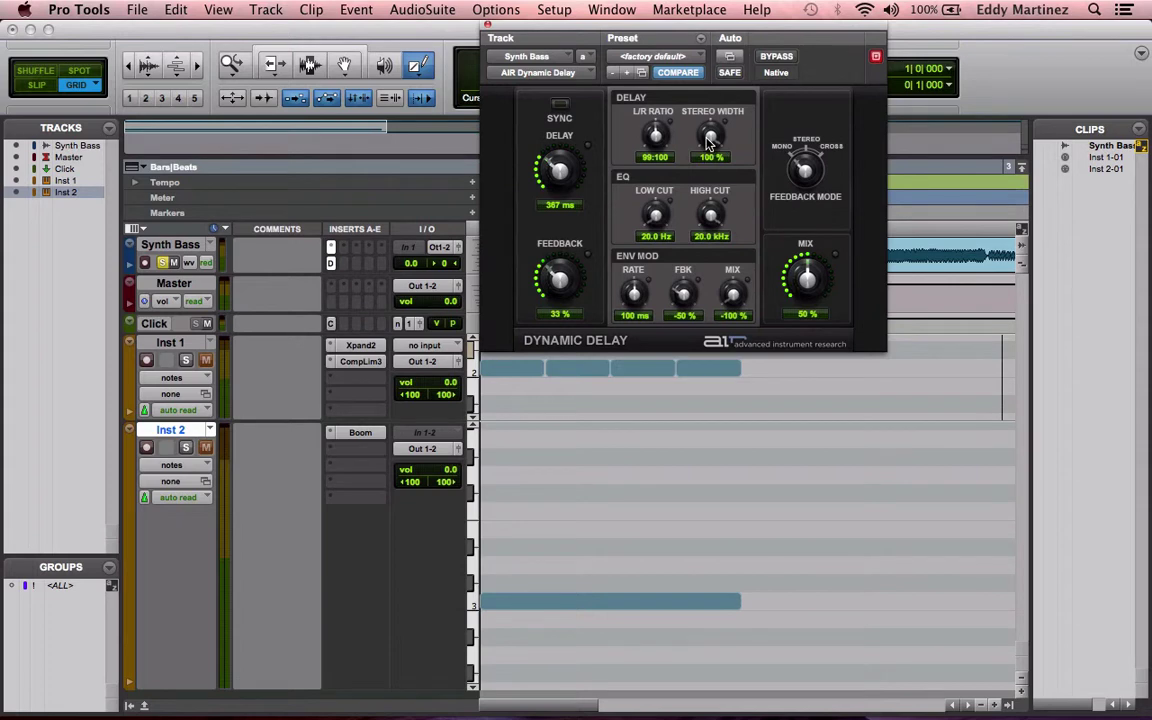
- Sweep the delay's stereo width back to 100 %, and set the EQ low cut to 136 Hz and high cut to 4.28 kHz
drag(708, 143, 710, 210)
drag(744, 278, 727, 237)
drag(708, 143, 650, 22)
drag(654, 222, 617, 136)
drag(617, 136, 743, 312)
- Set the delay's envelope modulation rate to 47.9 ms, feedback to -41 % and mix to +5 %
mouse_move(633, 292)
mouse_down()
mouse_move(636, 346)
mouse_move(644, 290)
mouse_up()
drag(644, 290, 632, 321)
drag(681, 297, 678, 293)
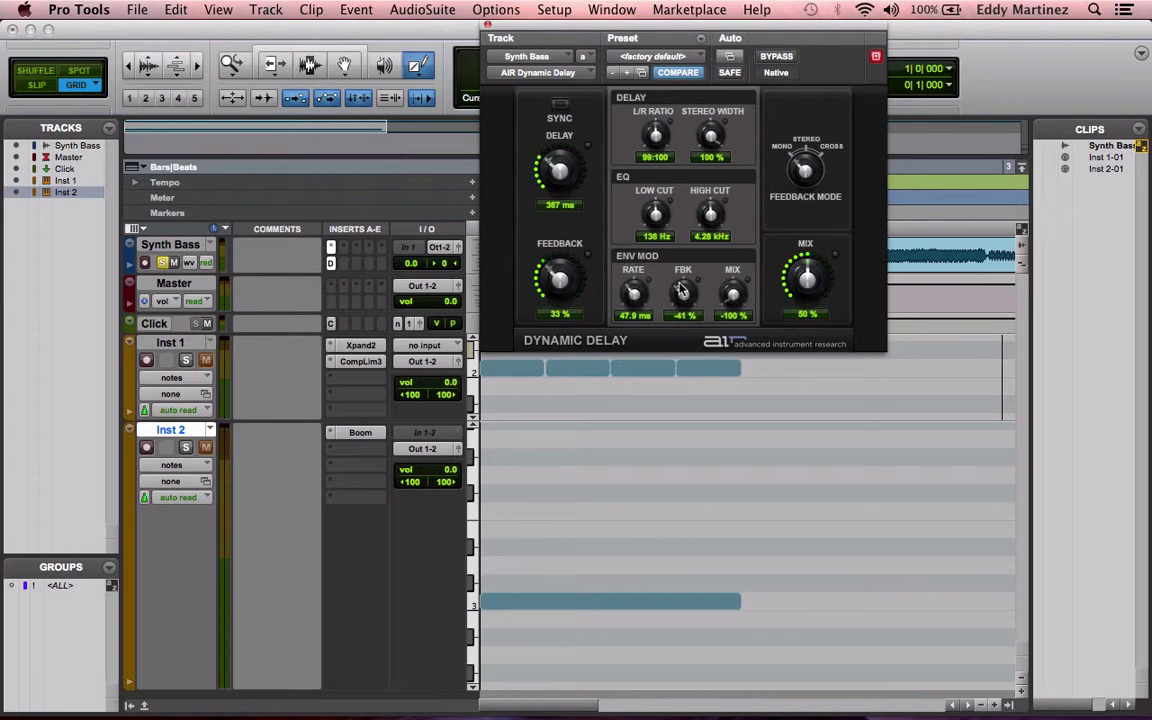
drag(731, 298, 721, 237)
drag(731, 290, 703, 292)
- Sweep the delay's overall mix down to 0 % and return it to 50 %
drag(805, 283, 859, 506)
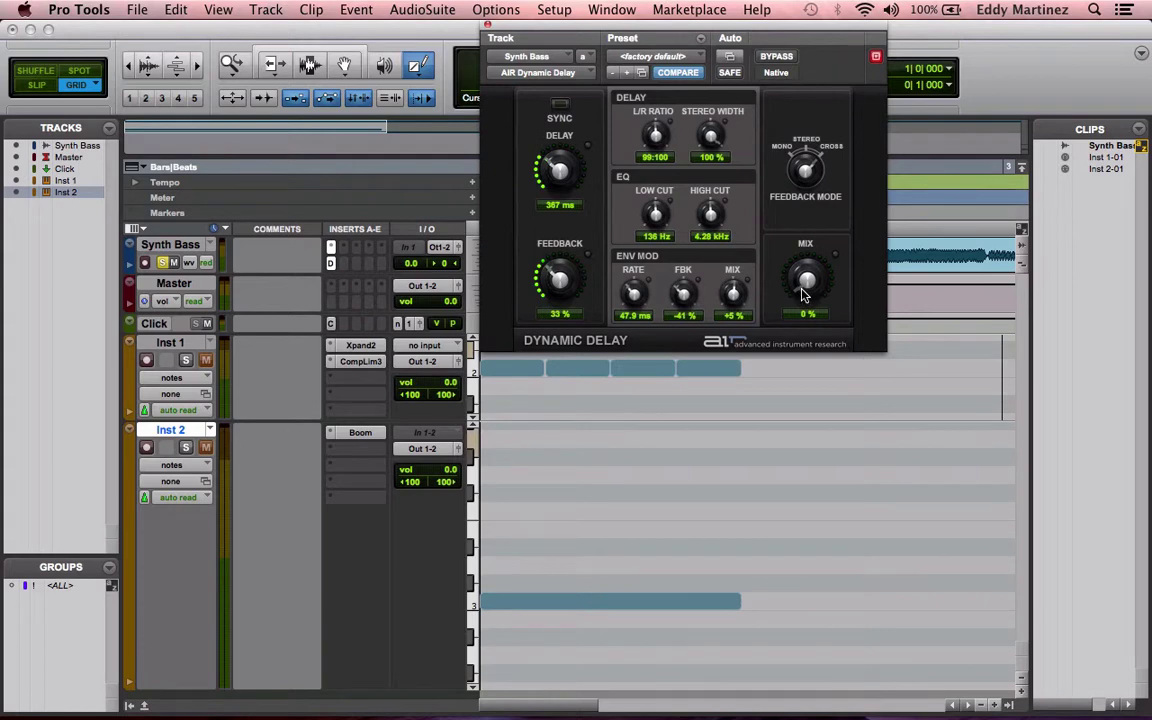
drag(801, 294, 779, 199)
drag(806, 277, 806, 272)
- Replace the Dynamic Delay insert on the Synth Bass track with AIR Chorus (mono)
click(580, 75)
mouse_move(592, 78)
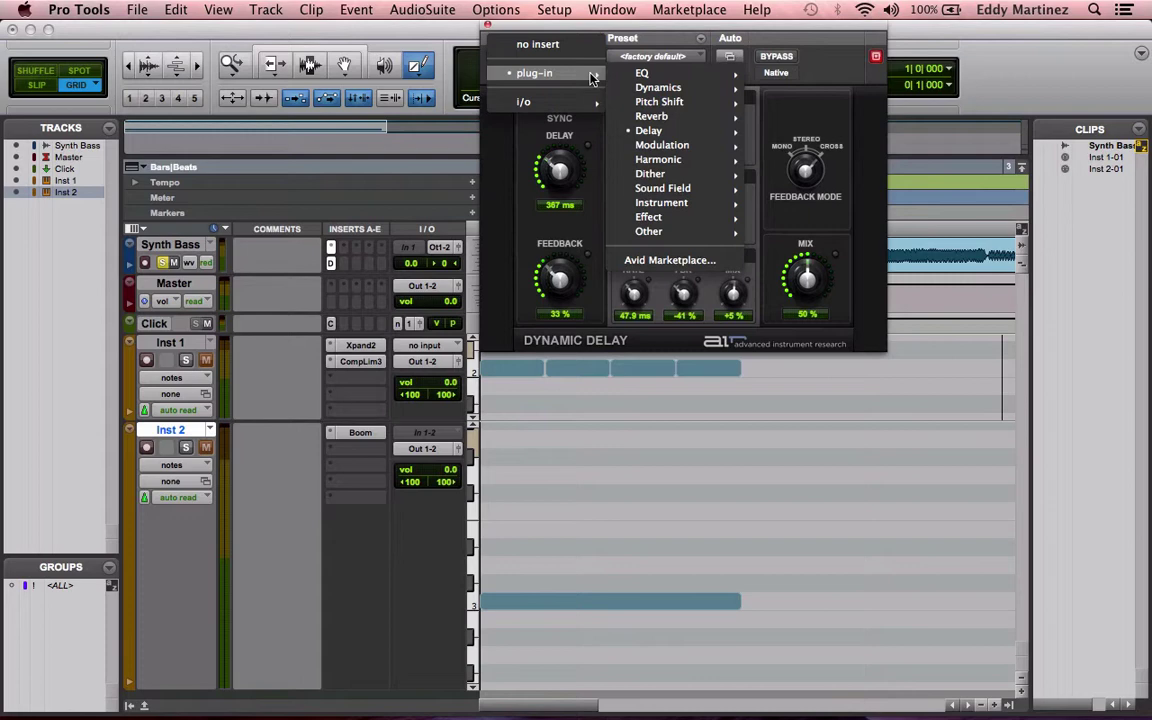
mouse_move(664, 136)
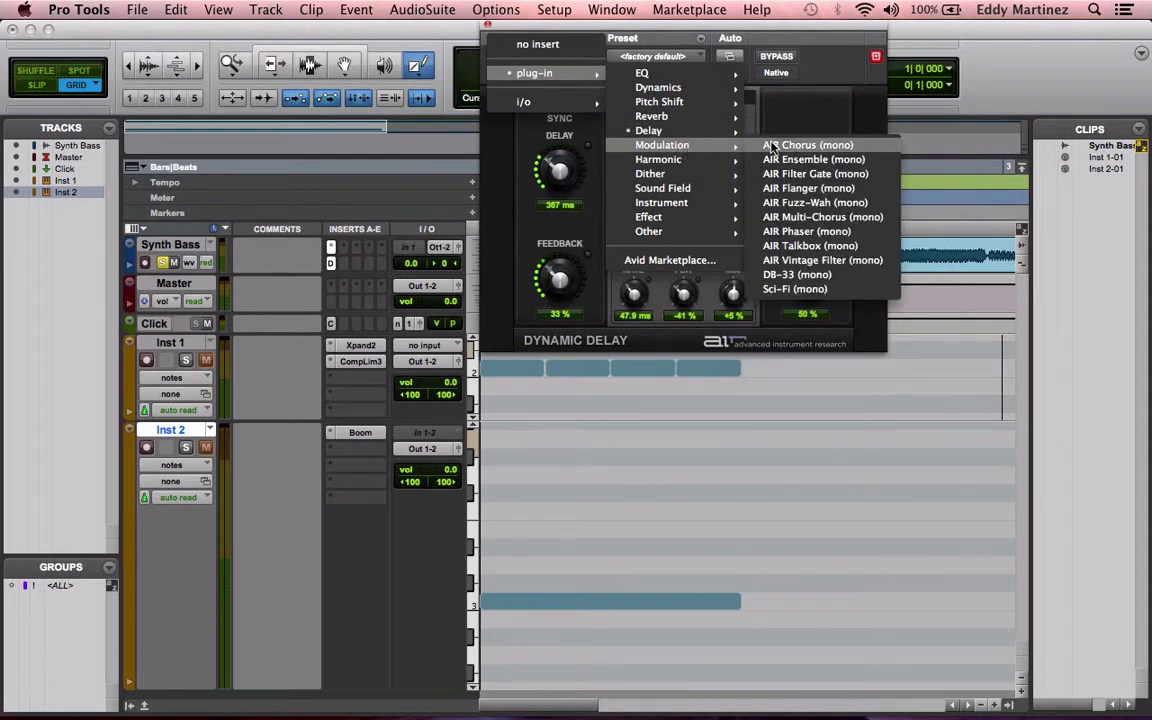
click(781, 146)
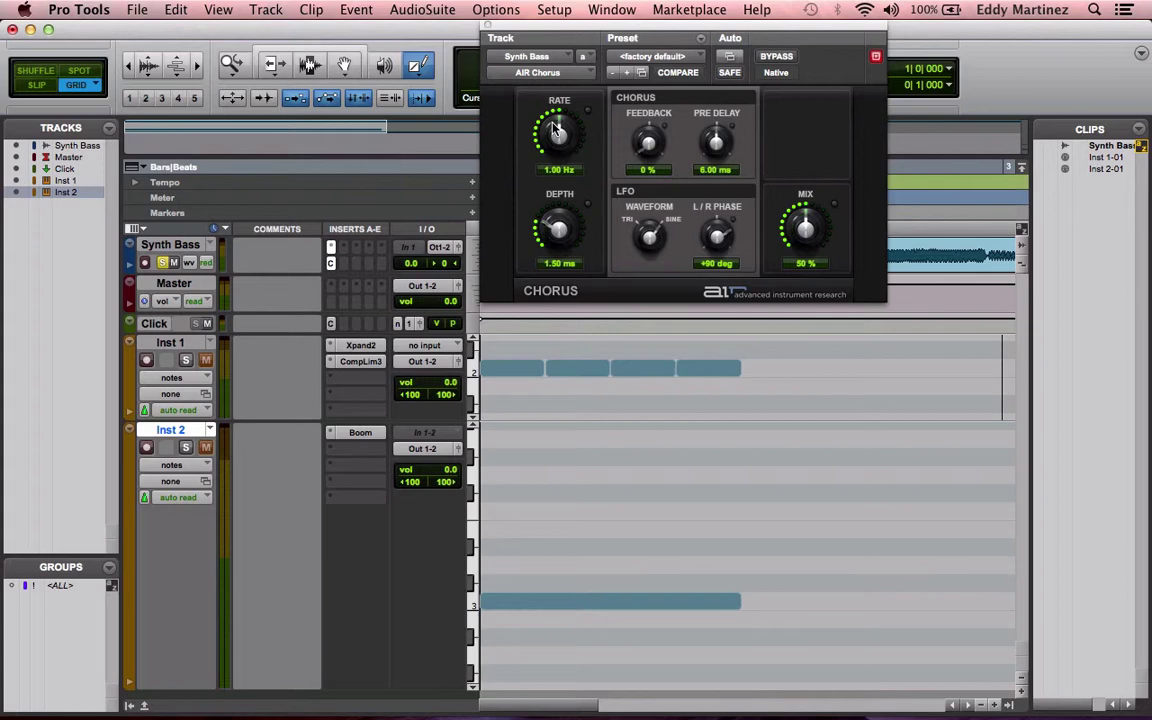
- Set the chorus rate to about 0.99 Hz and its depth to about 2.54 ms
drag(556, 128, 587, 249)
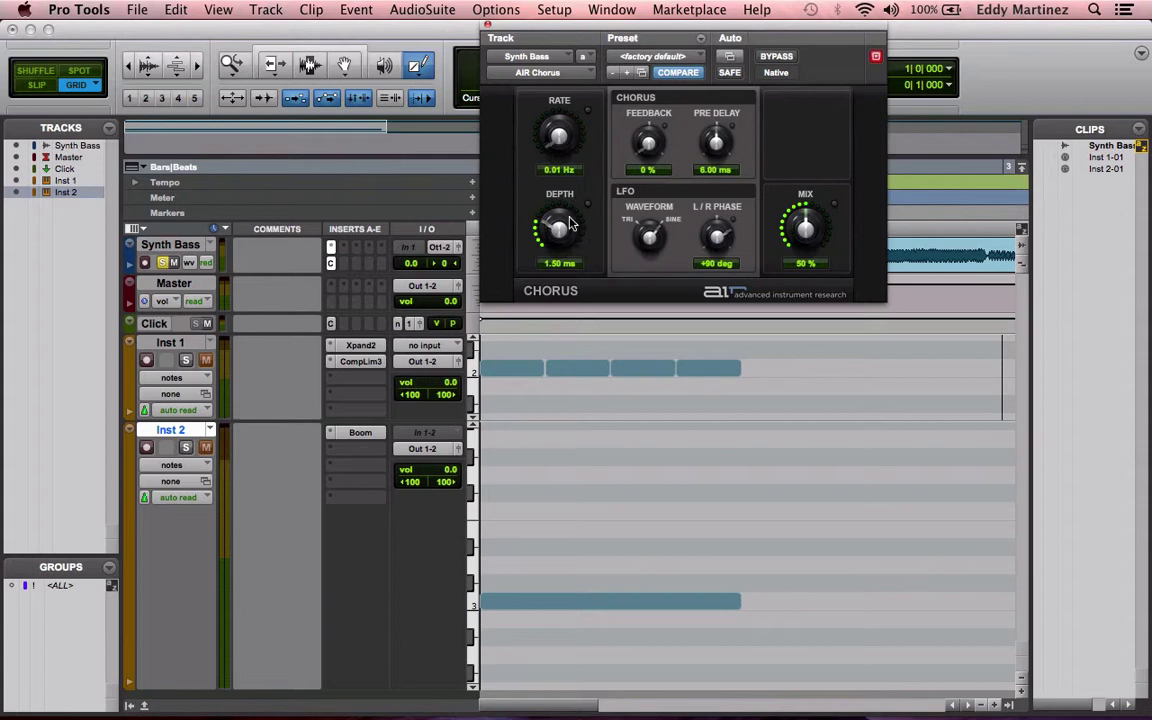
drag(545, 140, 557, 118)
mouse_move(557, 233)
mouse_down()
mouse_move(565, 320)
mouse_move(470, 110)
mouse_move(483, 150)
mouse_move(503, 108)
mouse_move(468, 150)
mouse_move(488, 185)
mouse_move(480, 205)
mouse_move(545, 222)
mouse_move(493, 196)
mouse_move(547, 216)
mouse_up()
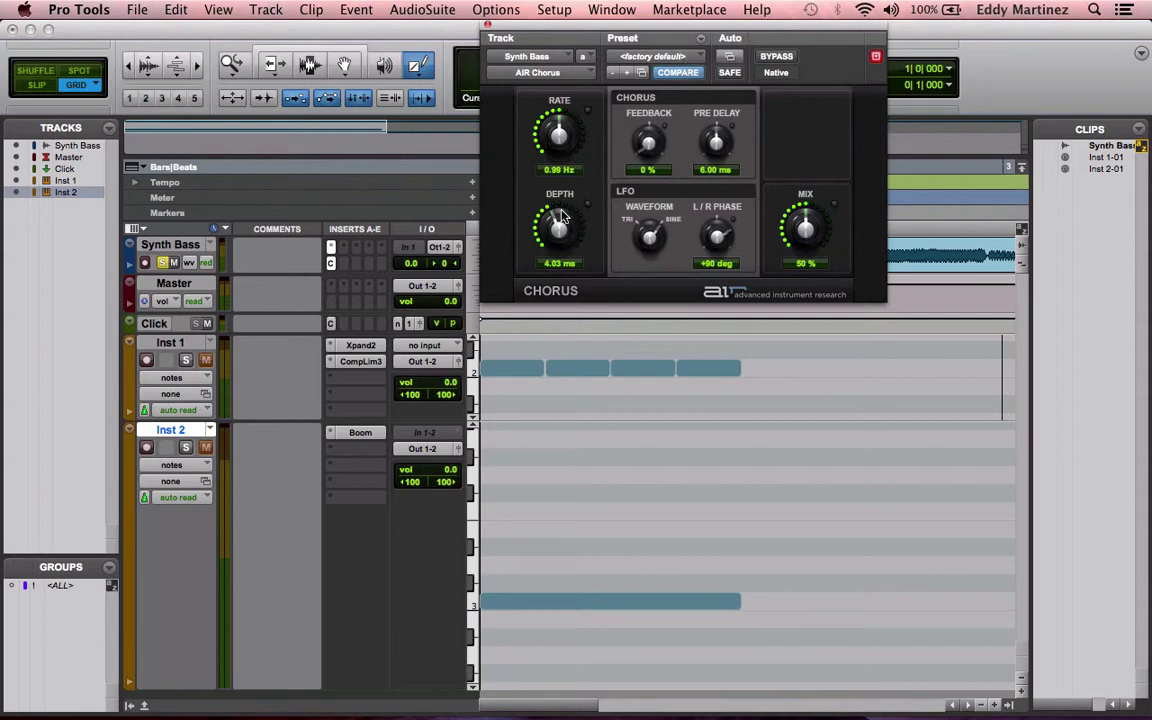
drag(553, 234, 506, 225)
- Set the chorus feedback to 0 % and its pre-delay to 0.00 ms
mouse_move(652, 150)
mouse_down()
mouse_move(617, 58)
mouse_move(647, 163)
mouse_up()
click(715, 147)
text(0)
key(Return)
drag(713, 147, 682, 57)
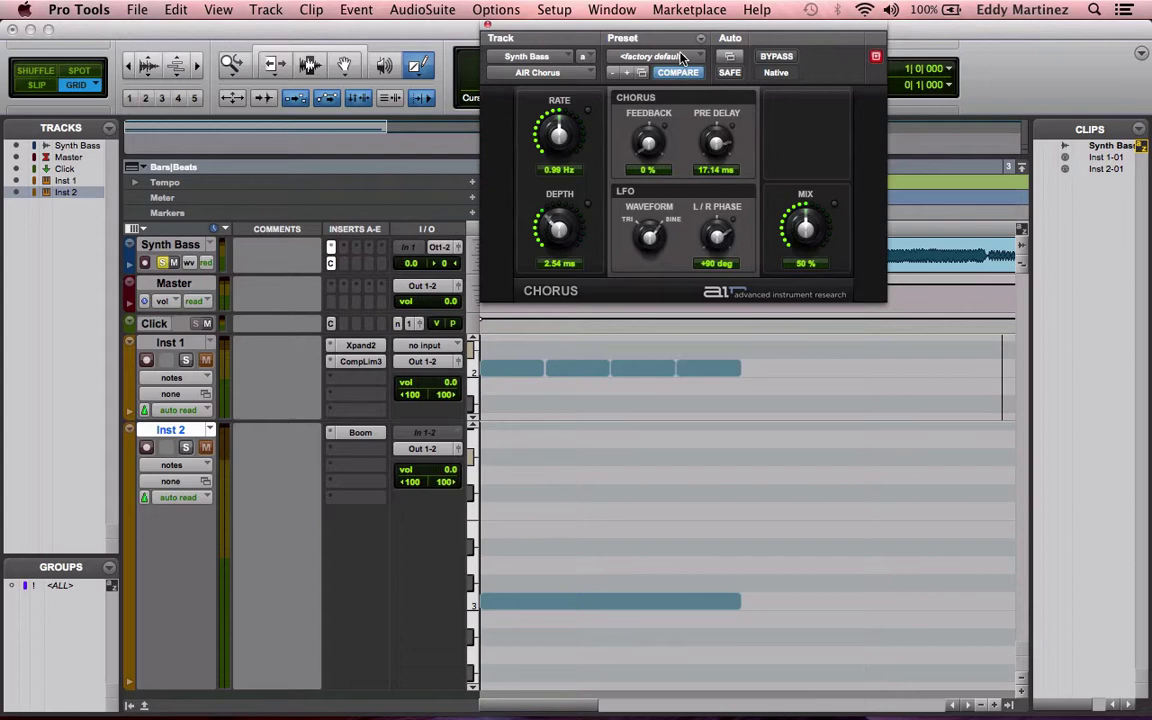
drag(680, 57, 751, 496)
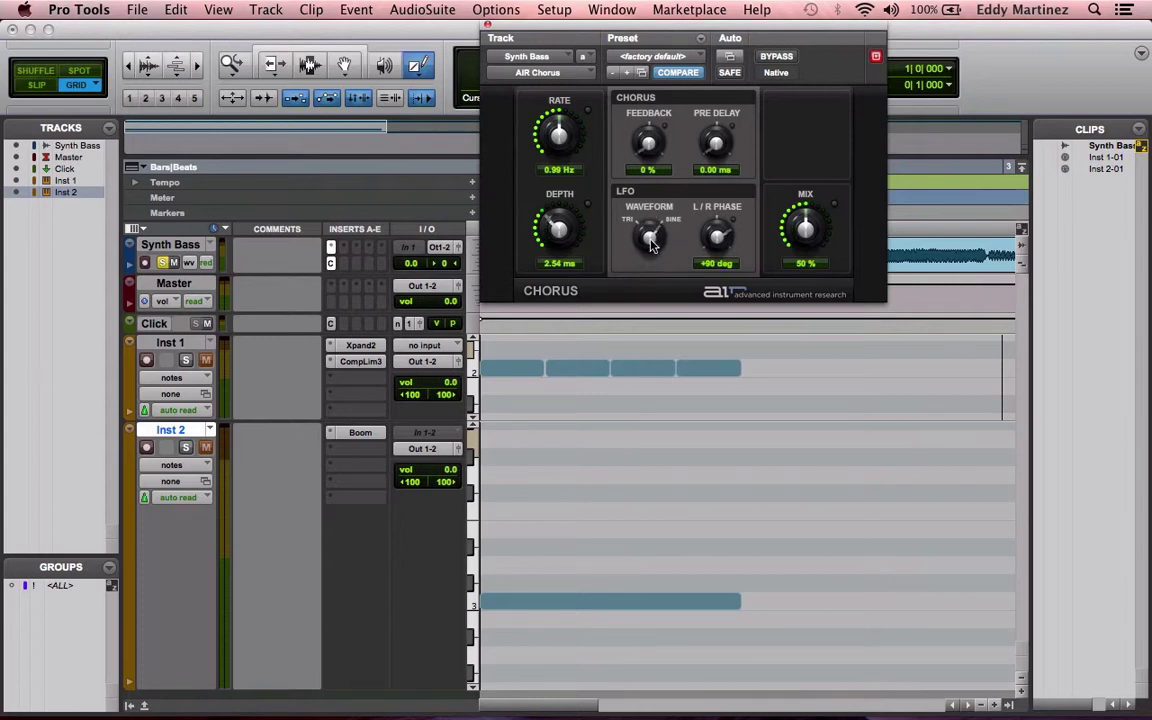
- Adjust the chorus's LFO waveform and L/R phase, and close the plug-in window
mouse_move(648, 230)
mouse_down()
mouse_move(687, 228)
mouse_move(680, 247)
mouse_move(650, 243)
mouse_up()
drag(711, 233, 805, 245)
click(488, 25)
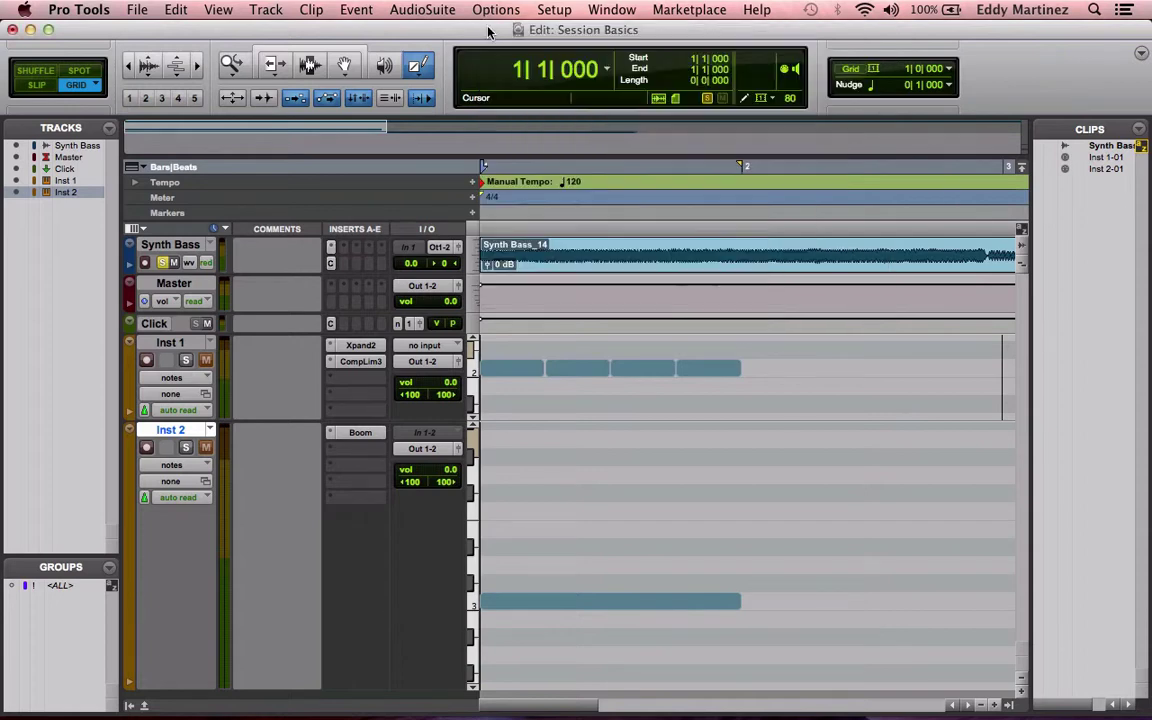